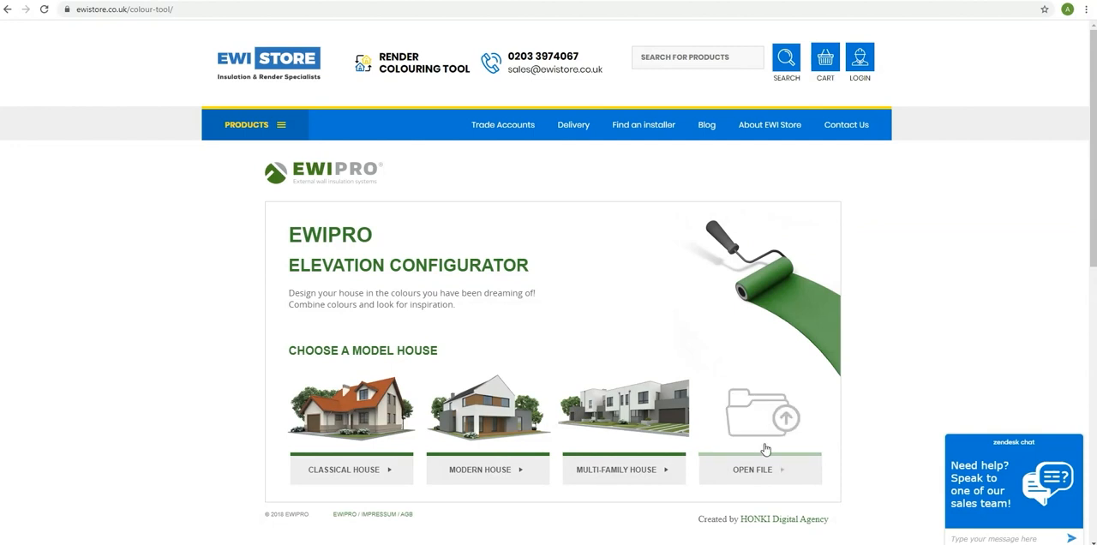
Unblock Flash in the browser's site settings and allow ewistore.co.uk to run it for the colour tool.
left_click(778, 471)
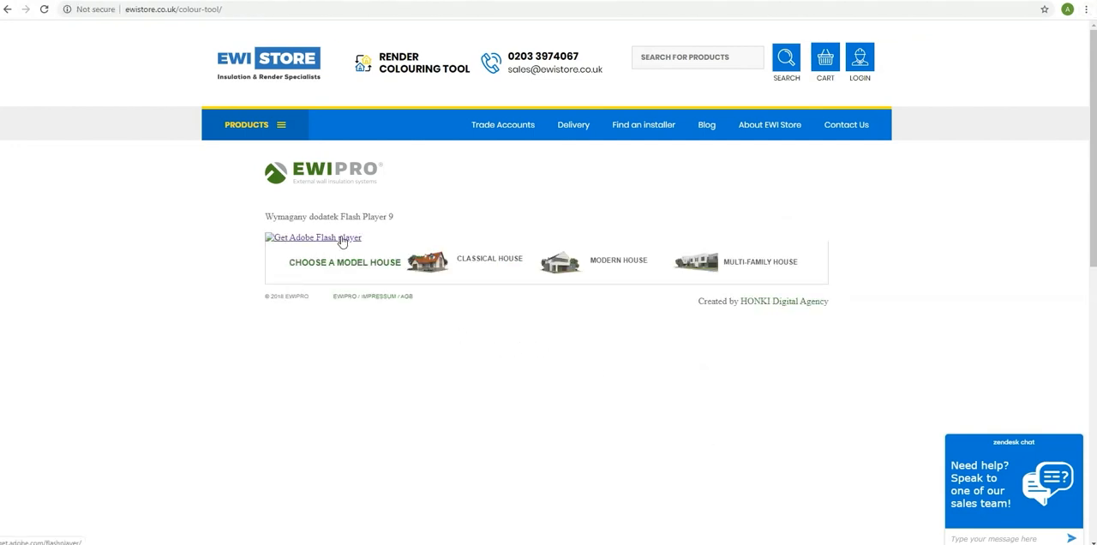
left_click(998, 10)
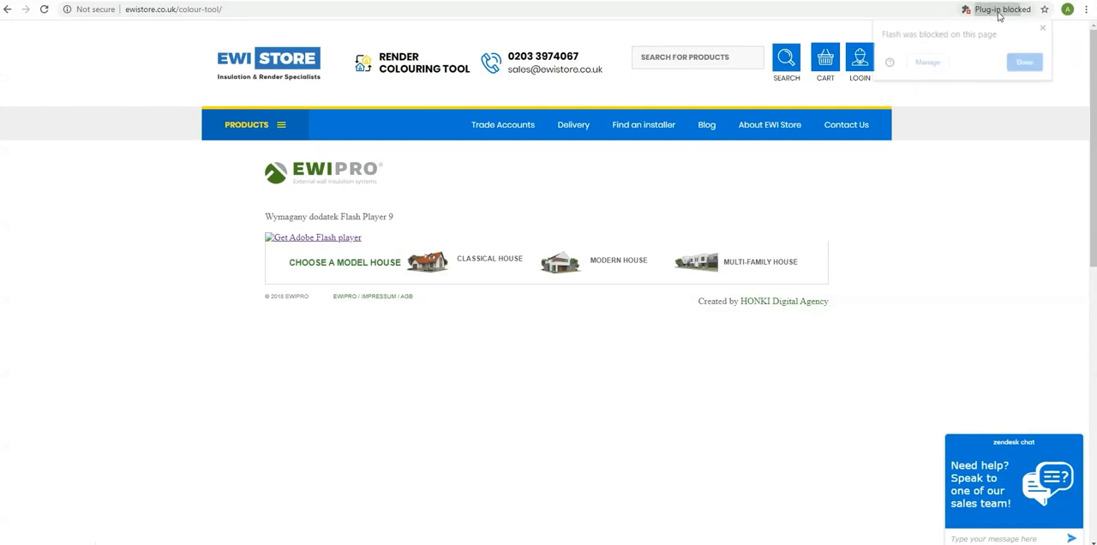
left_click(939, 64)
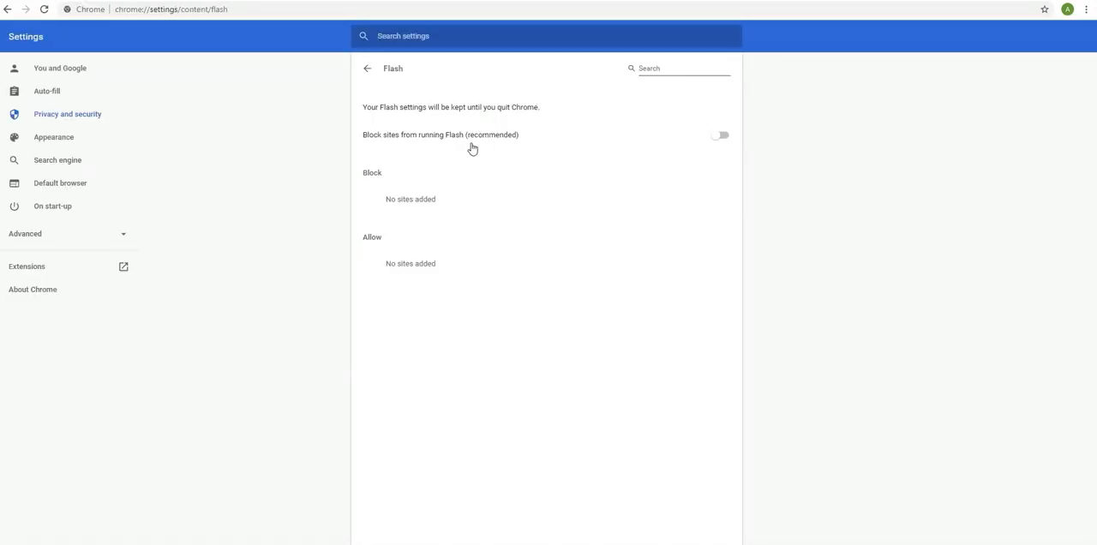
left_click(717, 137)
left_click(339, 1)
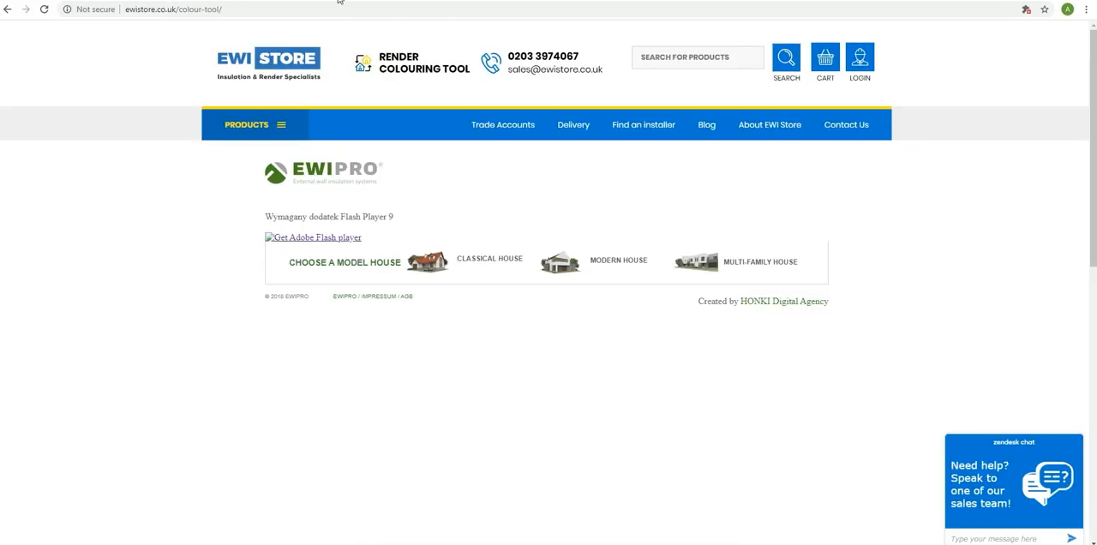
left_click(297, 239)
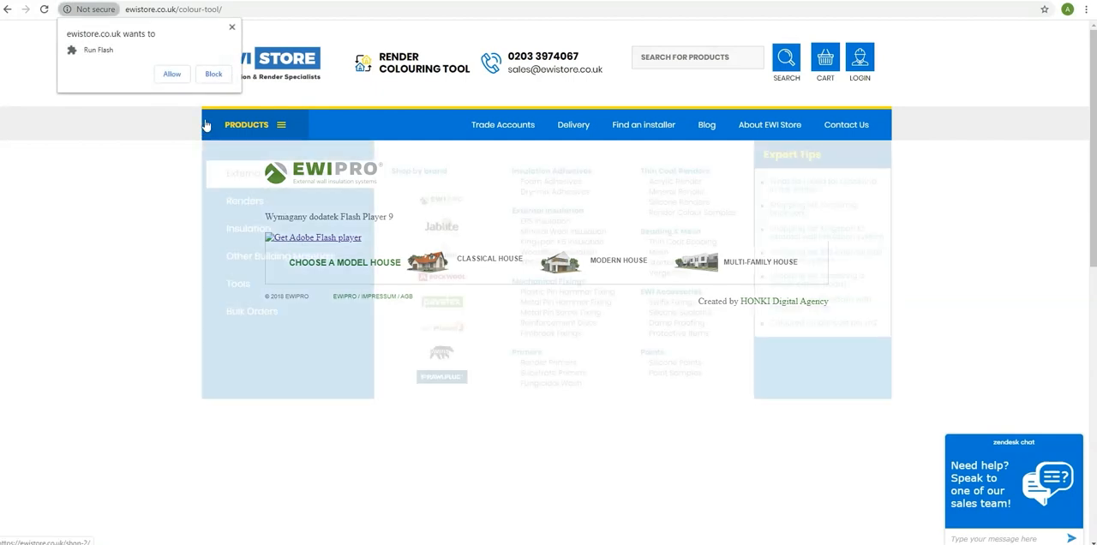
left_click(172, 74)
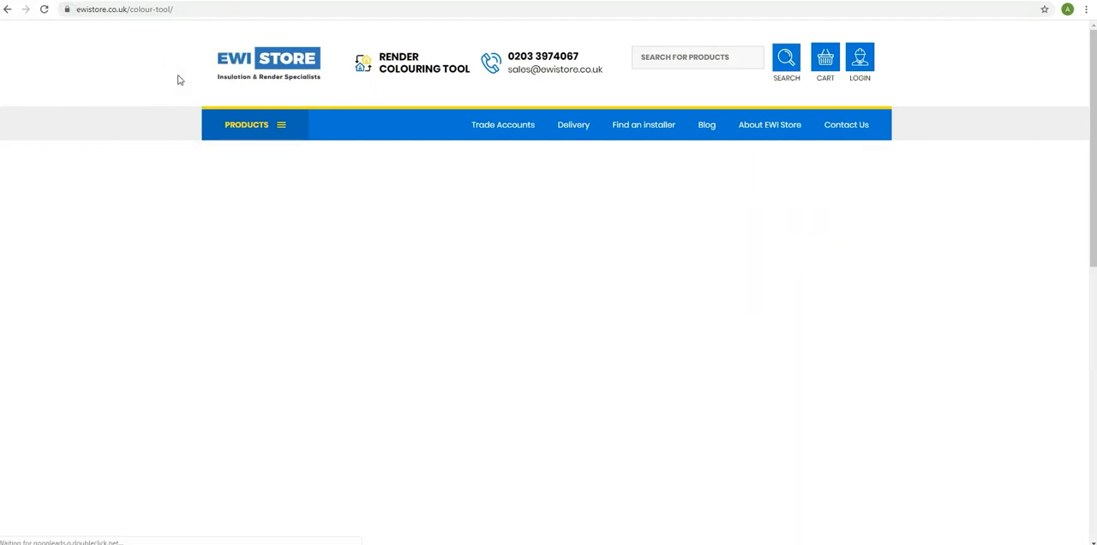
Load shutterstock_1017132592.jpg from the Downloads folder into the elevation configurator and dismiss the start message.
mouse_move(350, 213)
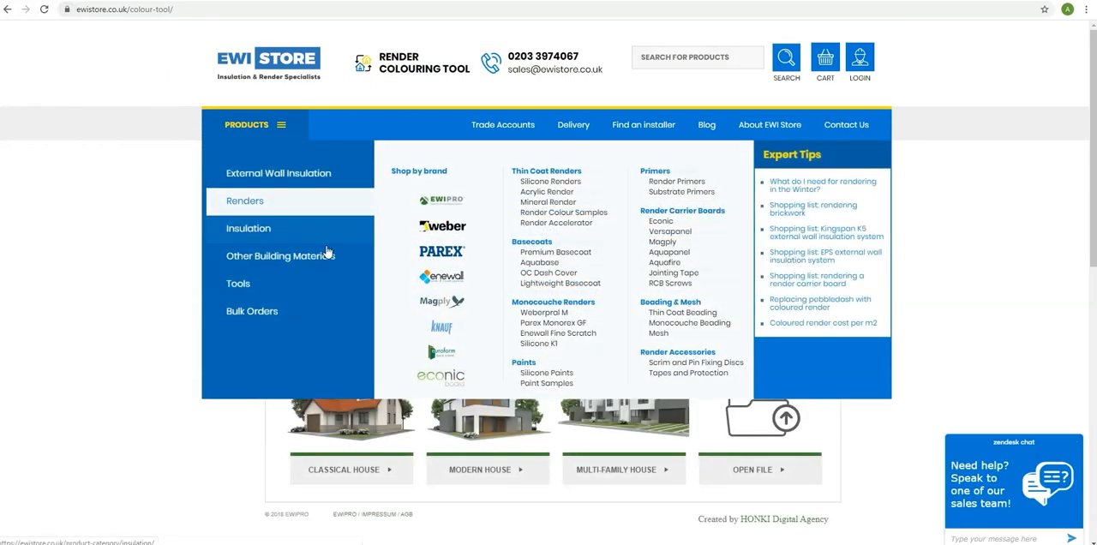
left_click(763, 468)
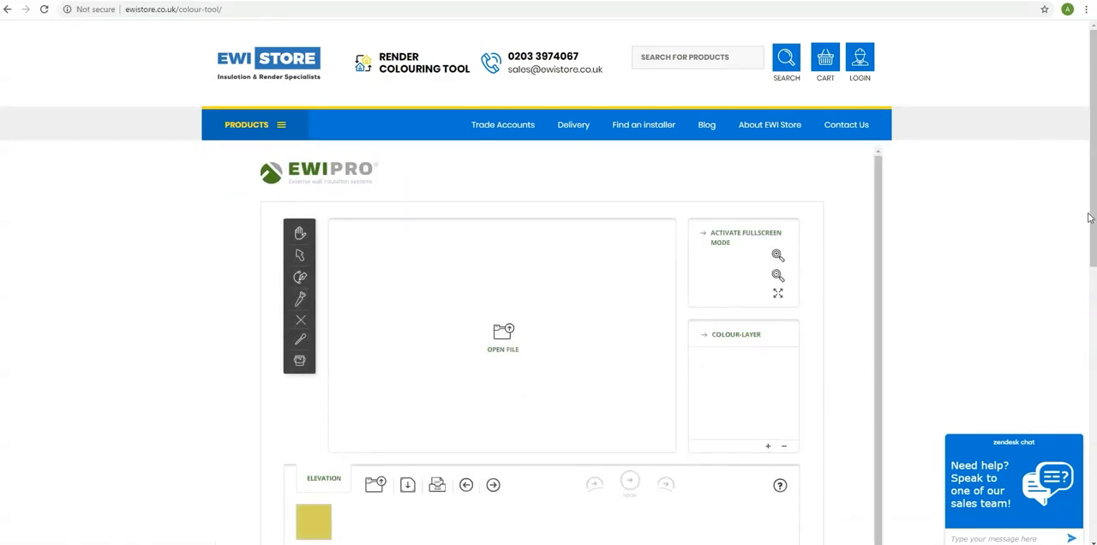
left_click_drag(1090, 218, 1090, 266)
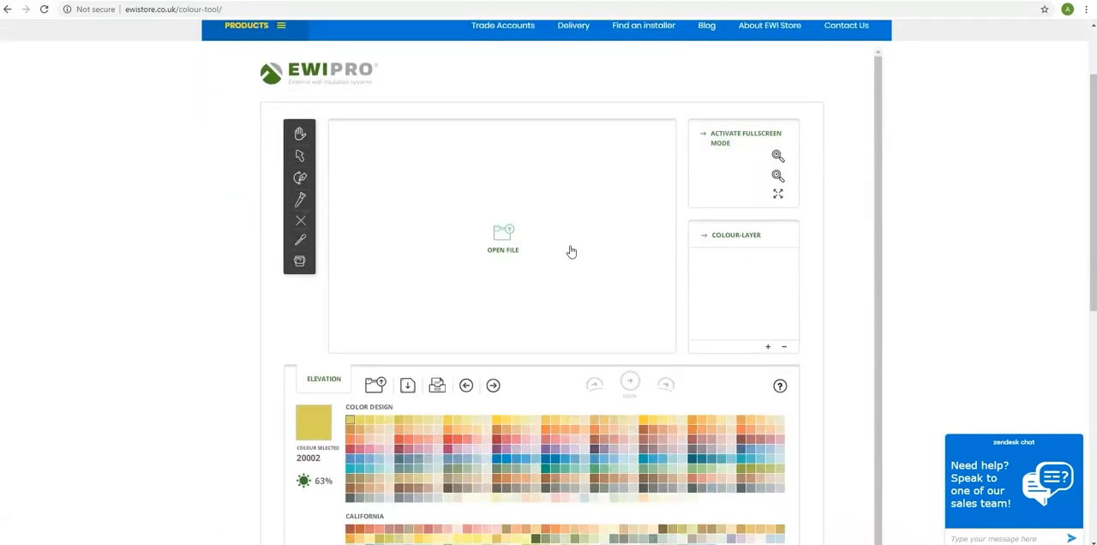
left_click(495, 249)
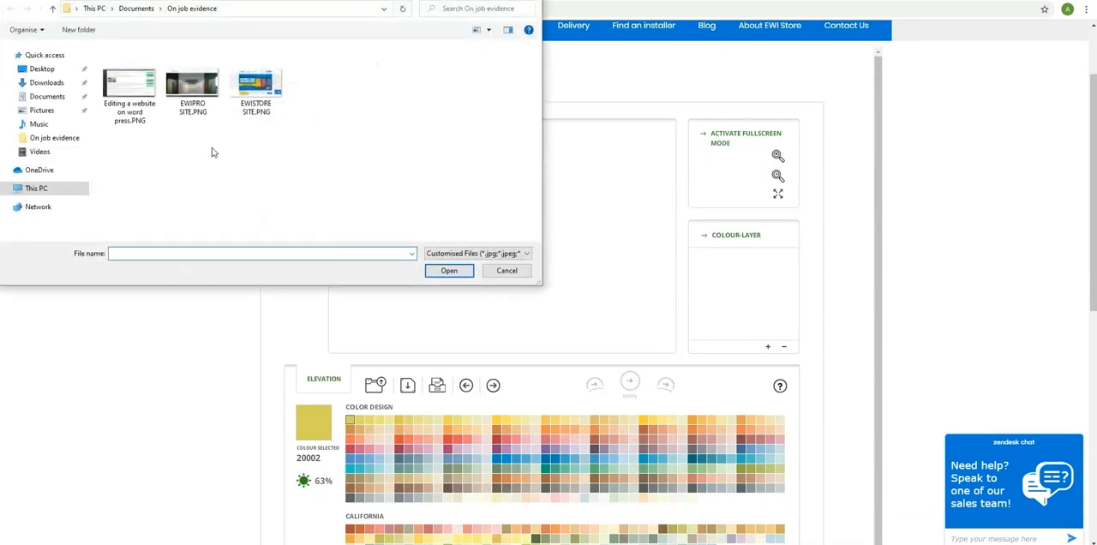
left_click(49, 83)
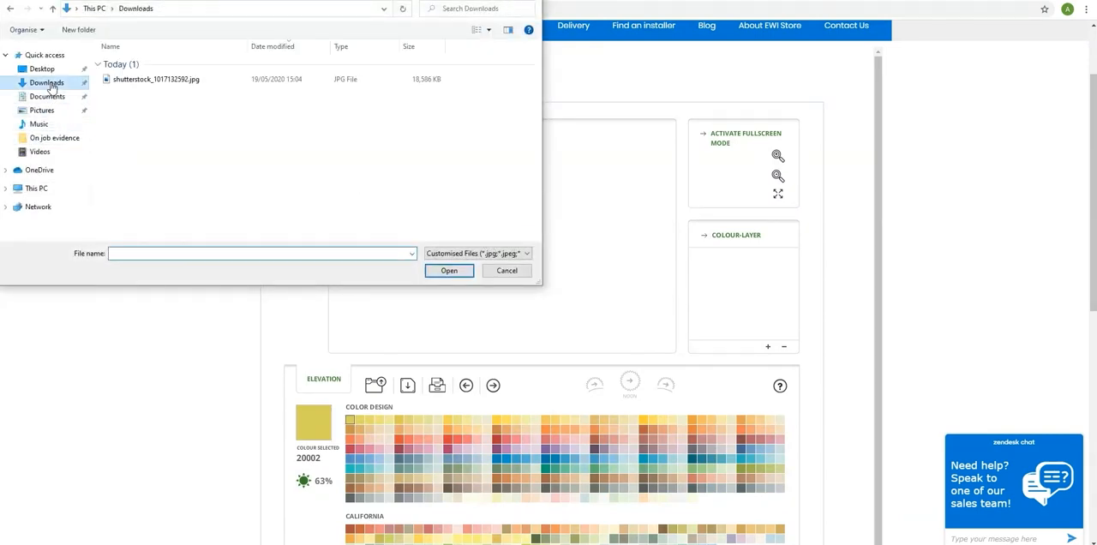
left_click(146, 79)
left_click(434, 272)
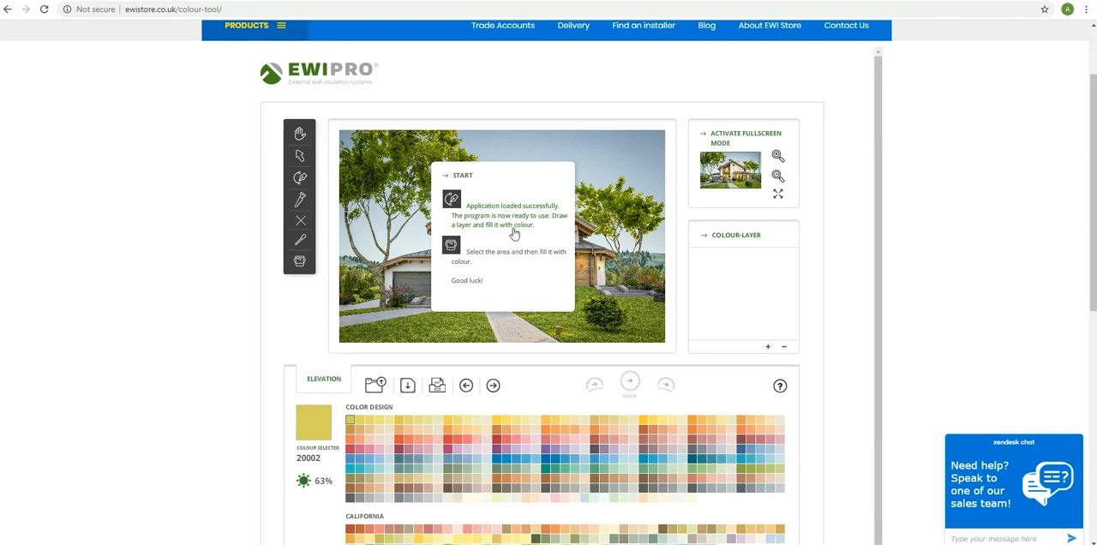
left_click(584, 253)
Examine the house photo up close around the gable wall and its windows, ending with the whole front in view.
scroll(503, 135, "down", 1)
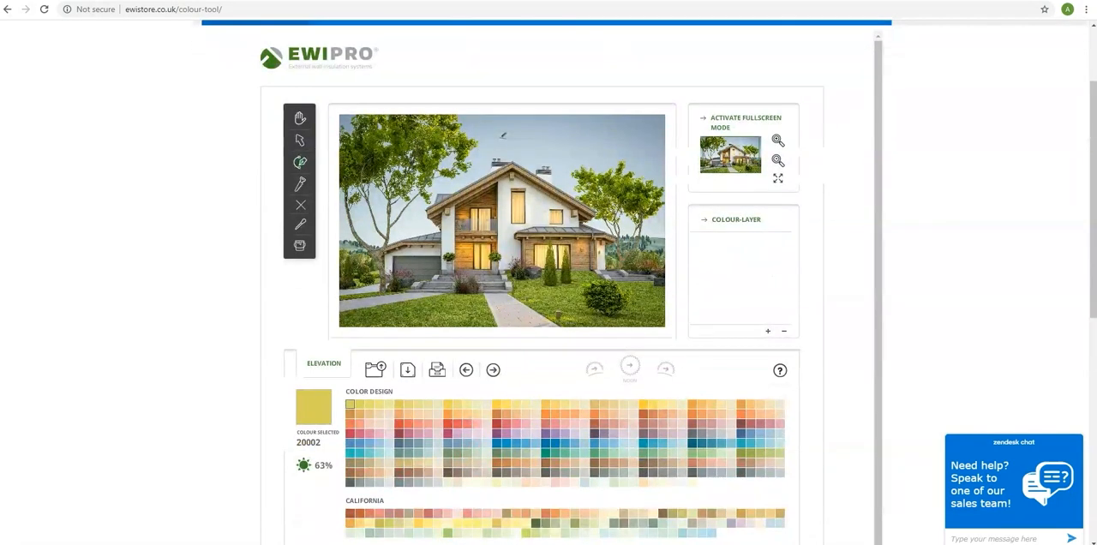
scroll(485, 289, "up", 1)
left_click(301, 120)
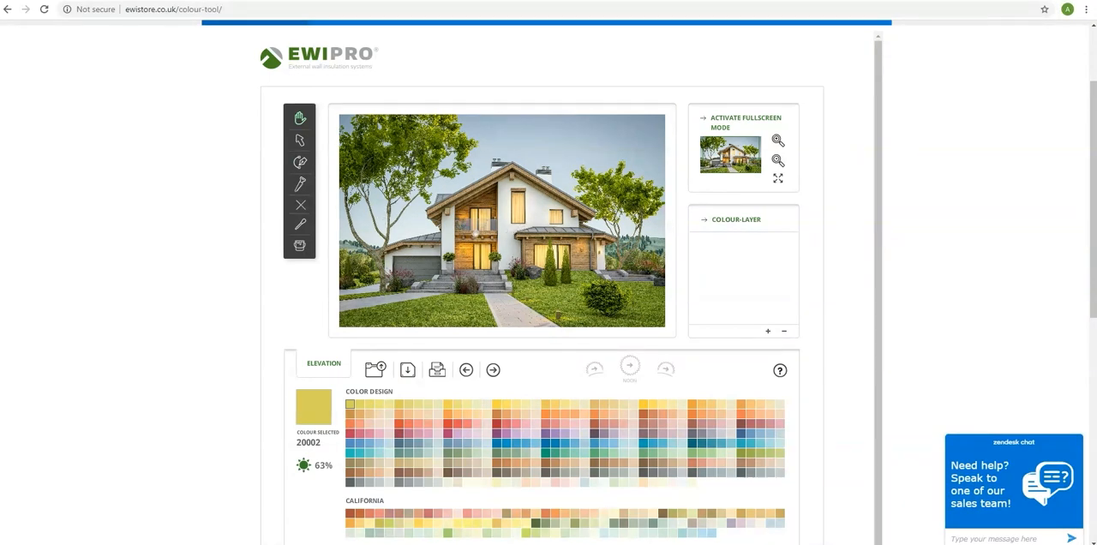
scroll(495, 234, "up", 2)
scroll(495, 234, "down", 3)
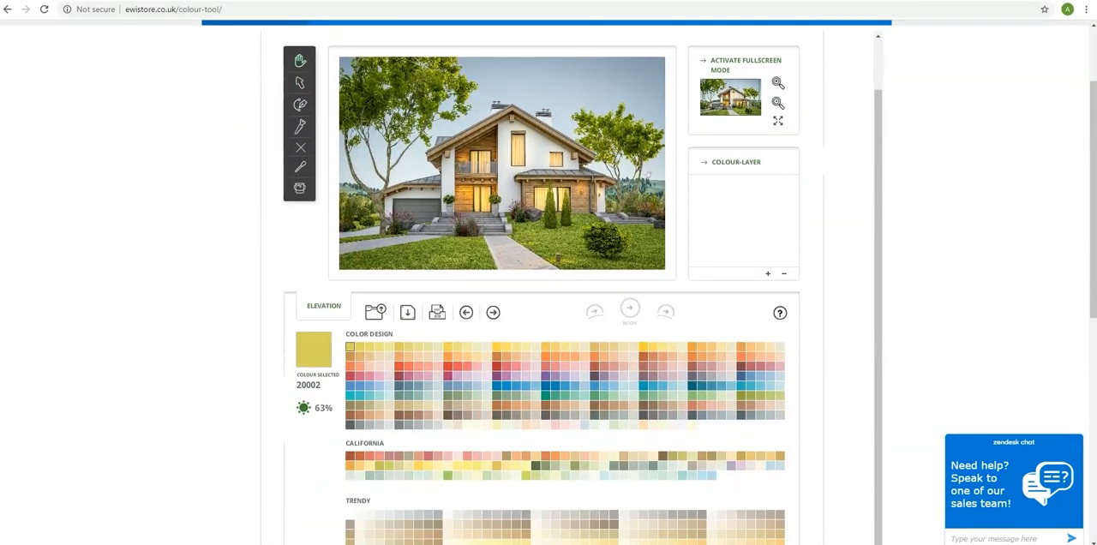
left_click(776, 84)
left_click(777, 84)
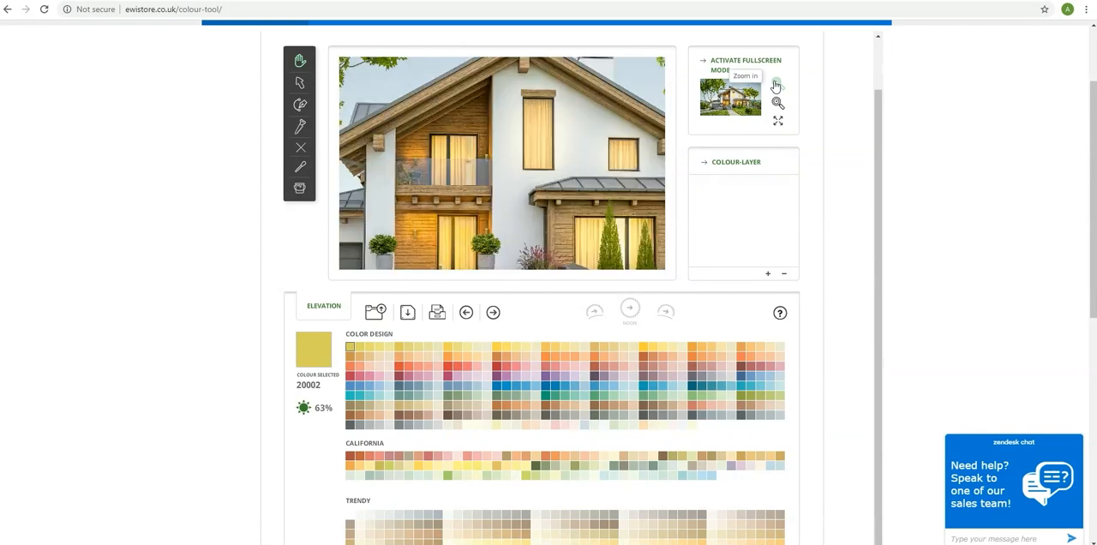
left_click(777, 84)
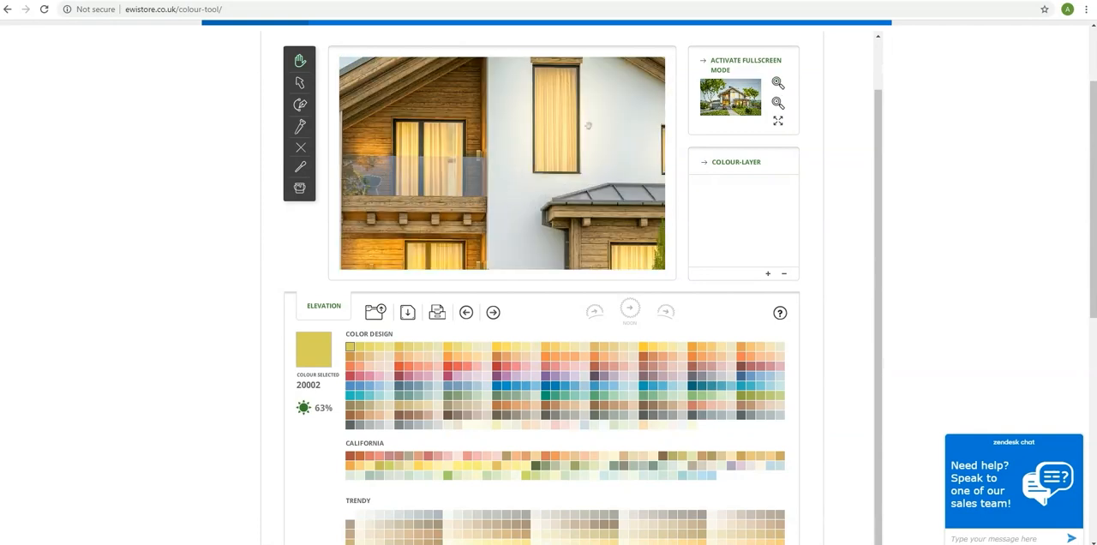
left_click_drag(550, 137, 495, 197)
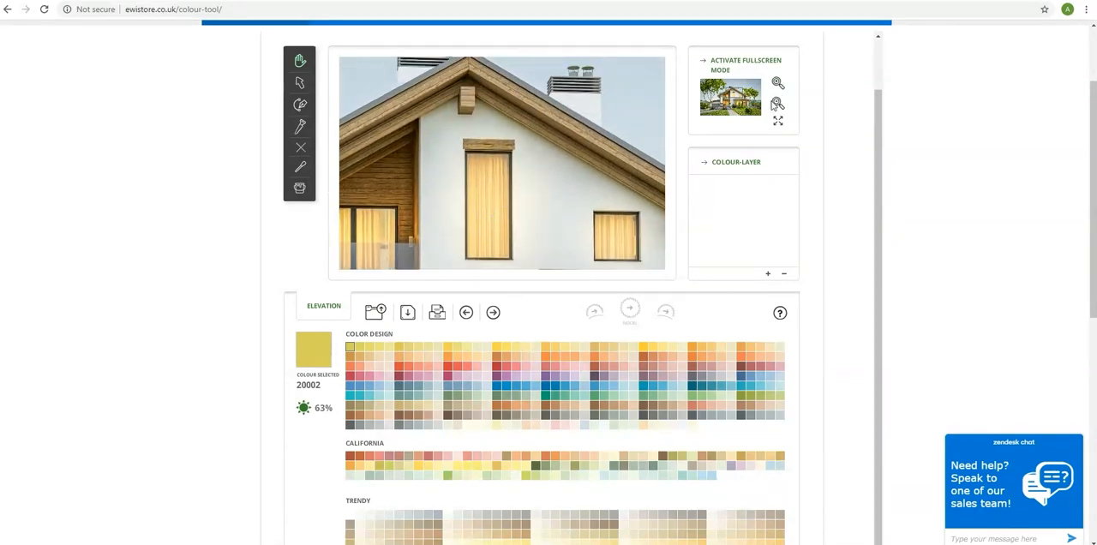
left_click(777, 103)
left_click(777, 103)
left_click_drag(531, 170, 530, 123)
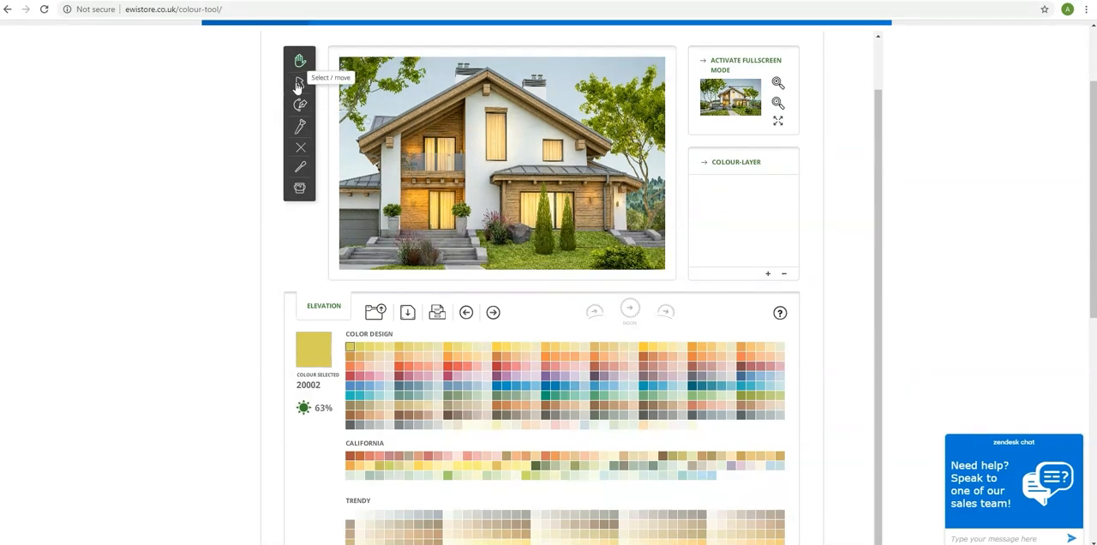
Draw a colour layer around the white gable wall, from the roof peak down to the ground and along the porch roof.
left_click(301, 106)
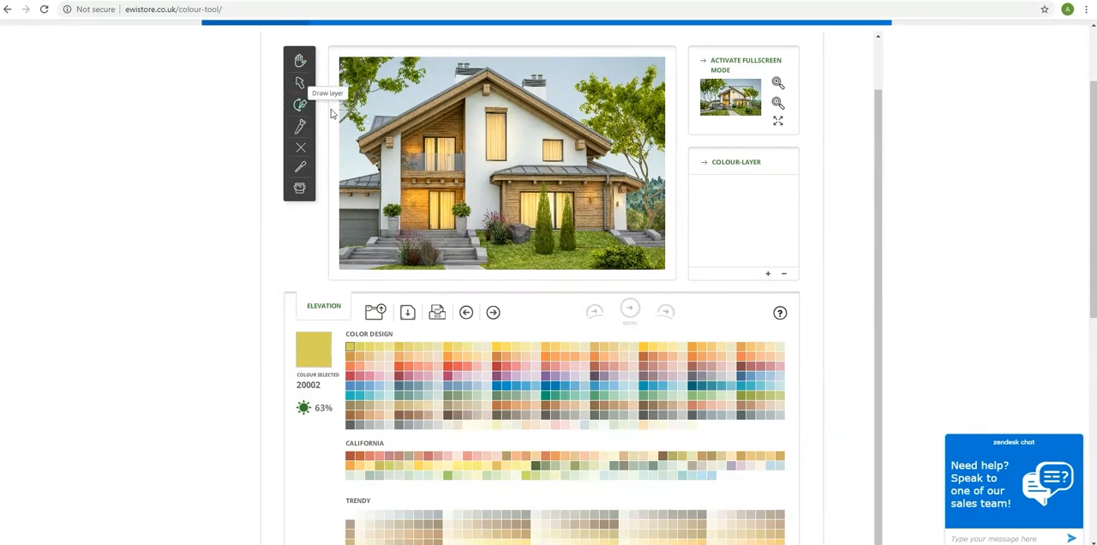
left_click(463, 101)
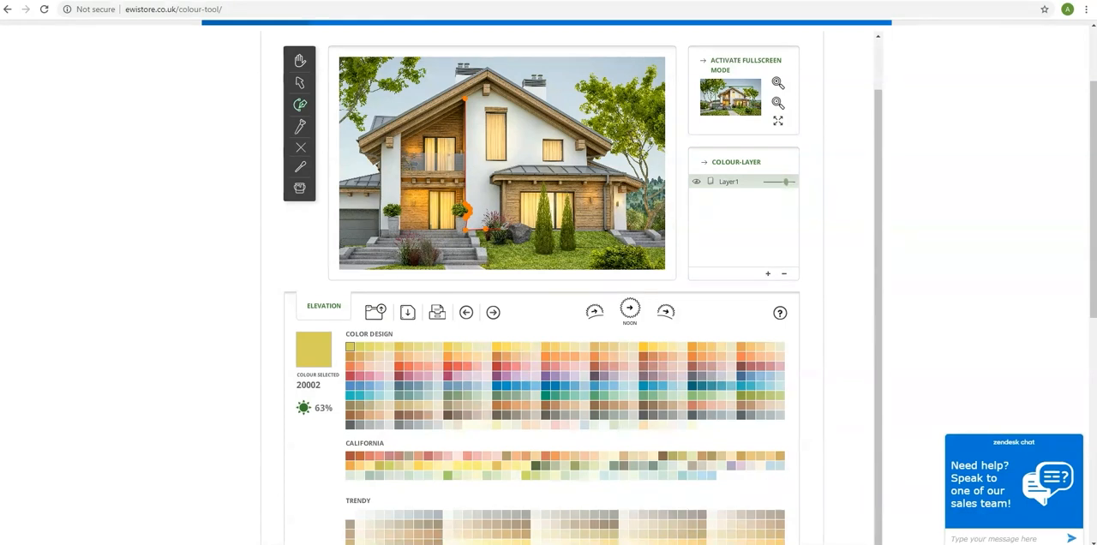
left_click(496, 184)
left_click(492, 175)
left_click(517, 164)
left_click(586, 165)
left_click(583, 149)
left_click(487, 89)
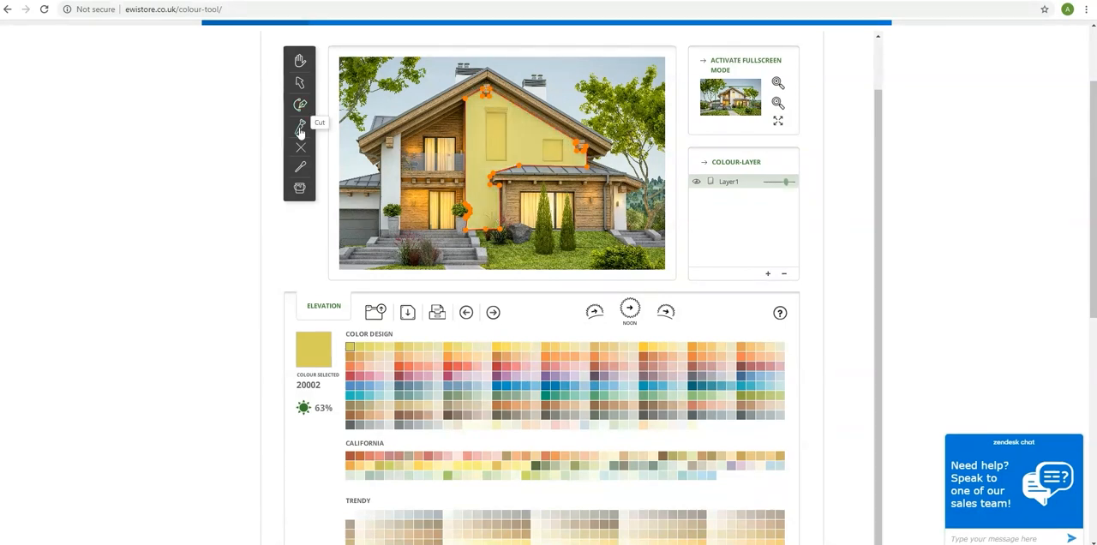
Choose colour 22282 from the Color Design palette and fill the gable wall layer with it.
left_click(504, 372)
left_click(300, 188)
left_click(494, 134)
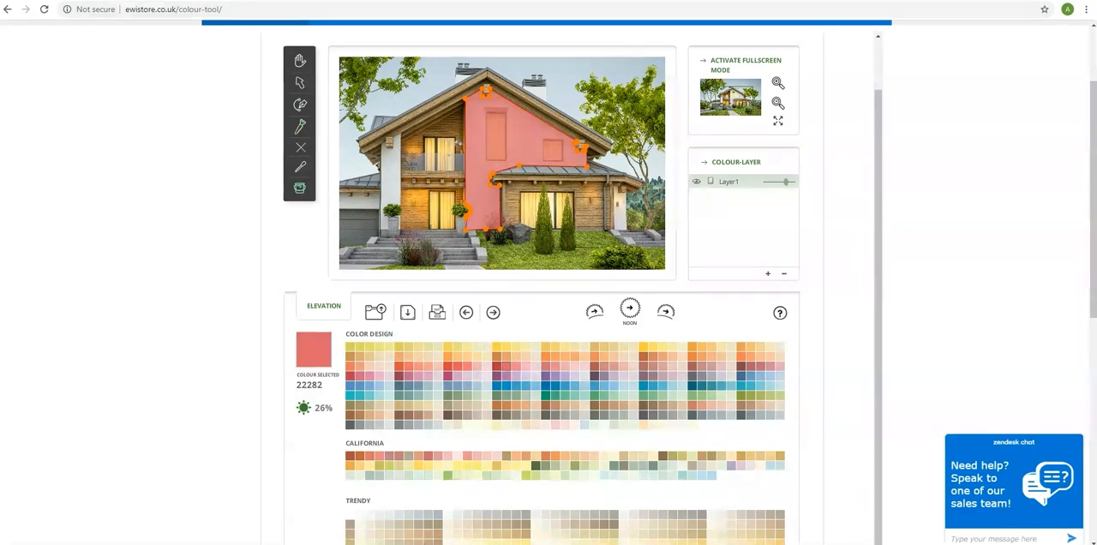
Cut a rectangular hole in the gable wall layer around the tall upper window.
left_click(300, 126)
double_click(490, 113)
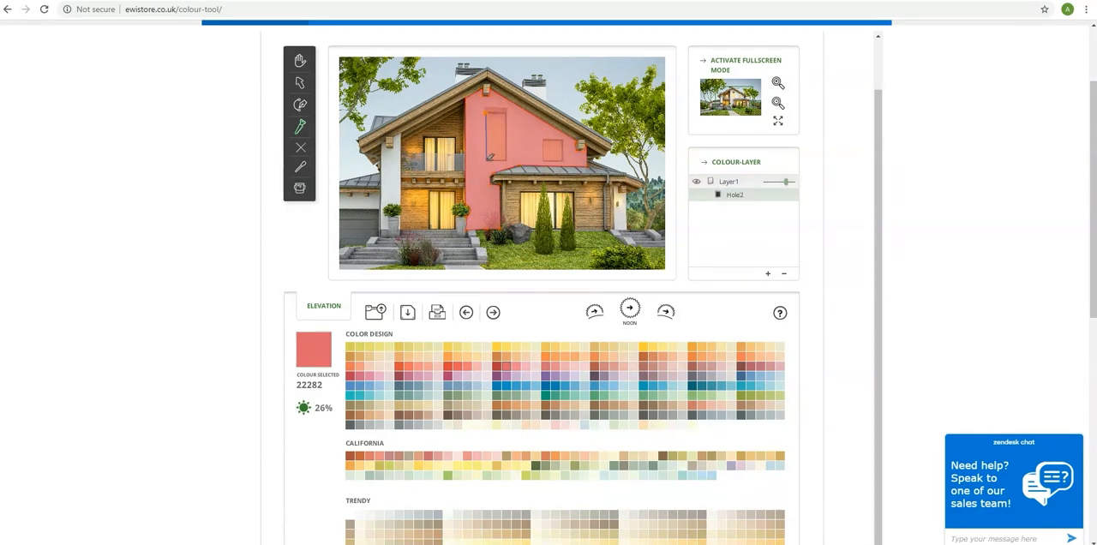
left_click(506, 160)
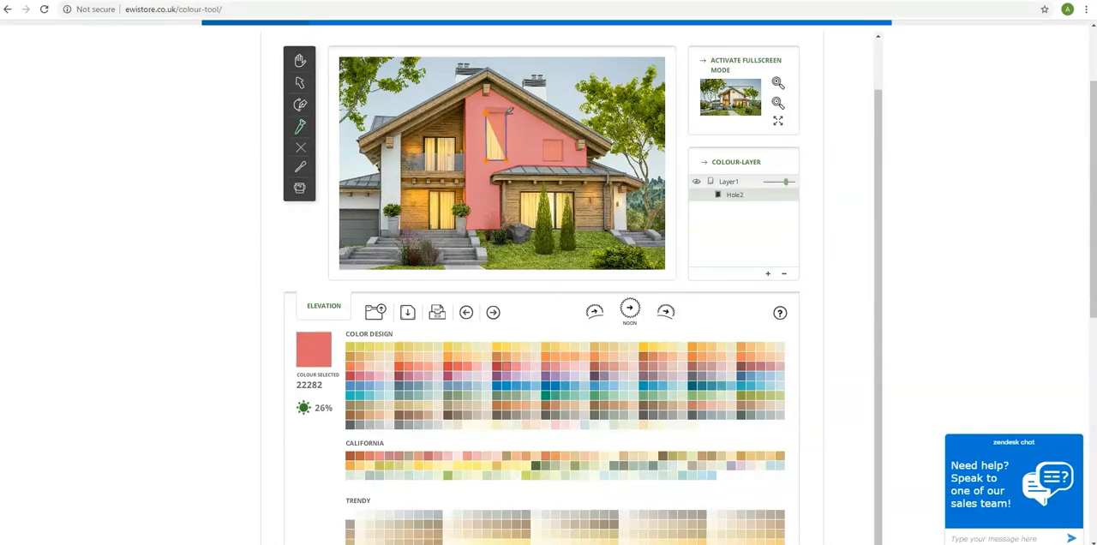
left_click(506, 112)
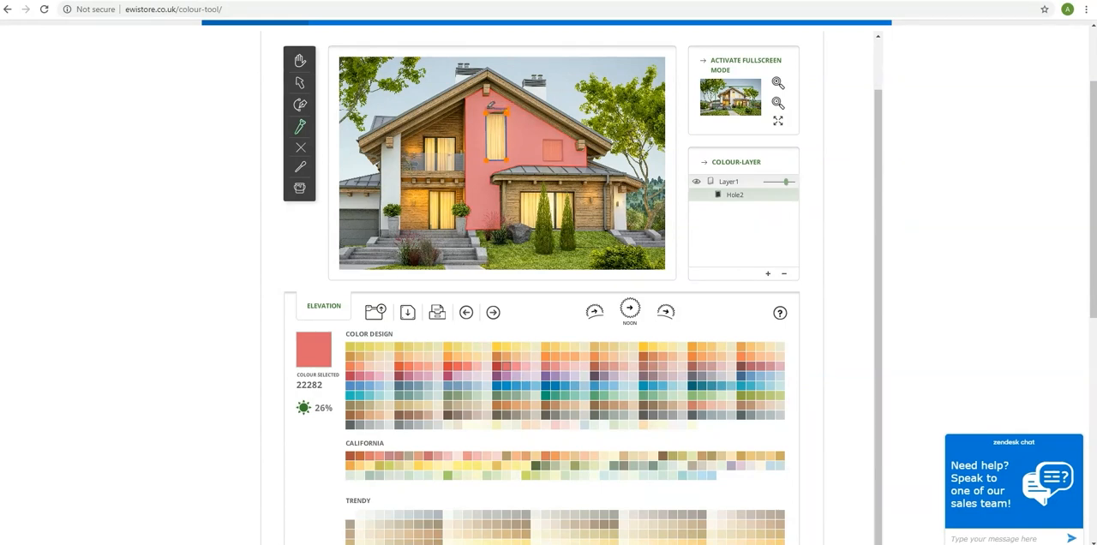
Delete the gable wall colour layer together with its window hole.
left_click(726, 182)
key("Delete")
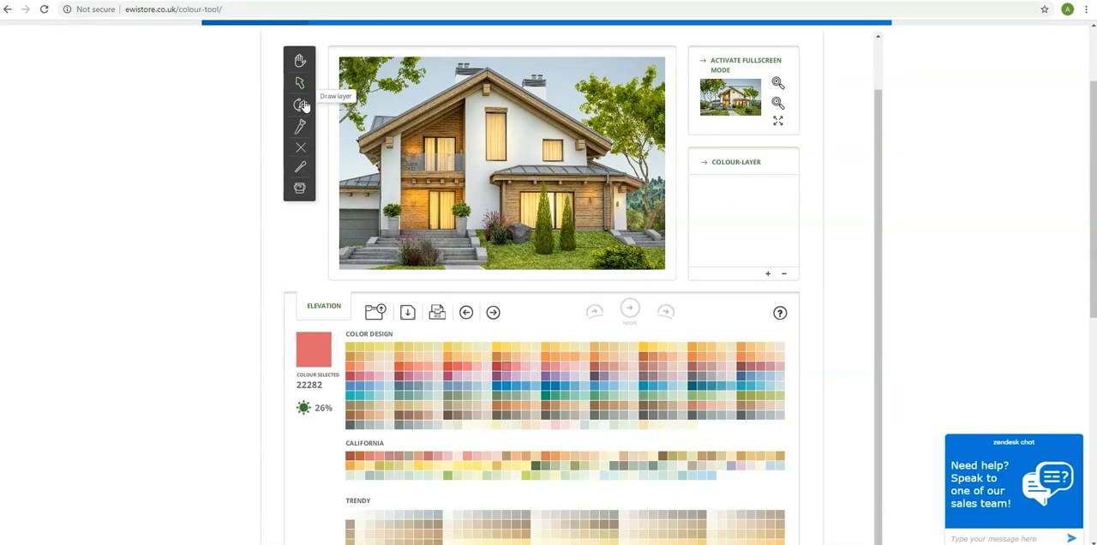
Draw a fully opaque colour layer over the upper wall strip to the left of the tall window.
left_click(778, 84)
left_click(777, 84)
left_click(299, 61)
left_click_drag(549, 66, 520, 148)
left_click(778, 104)
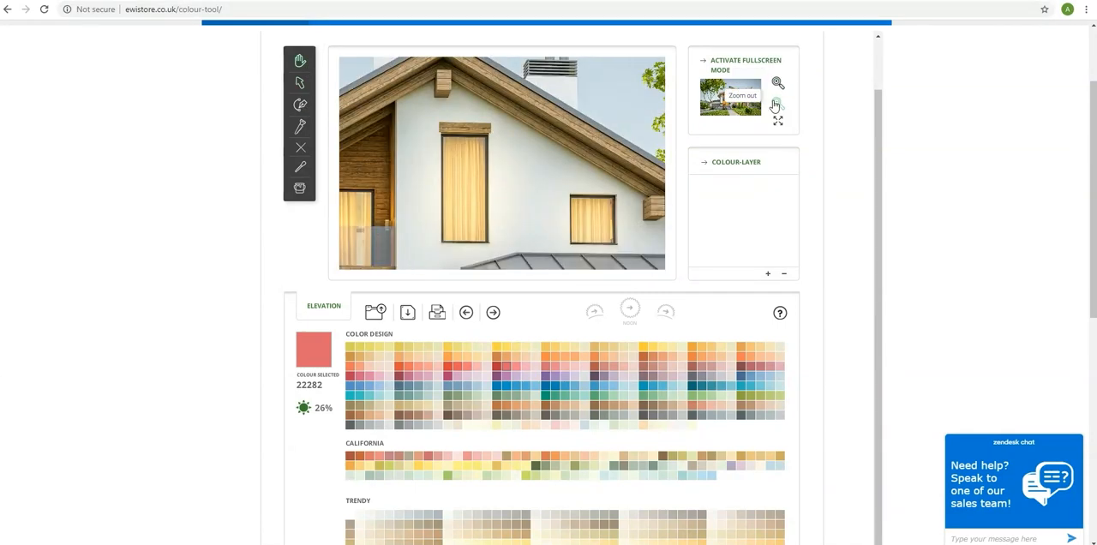
left_click_drag(571, 110, 560, 111)
left_click(777, 103)
left_click(301, 105)
left_click(449, 77)
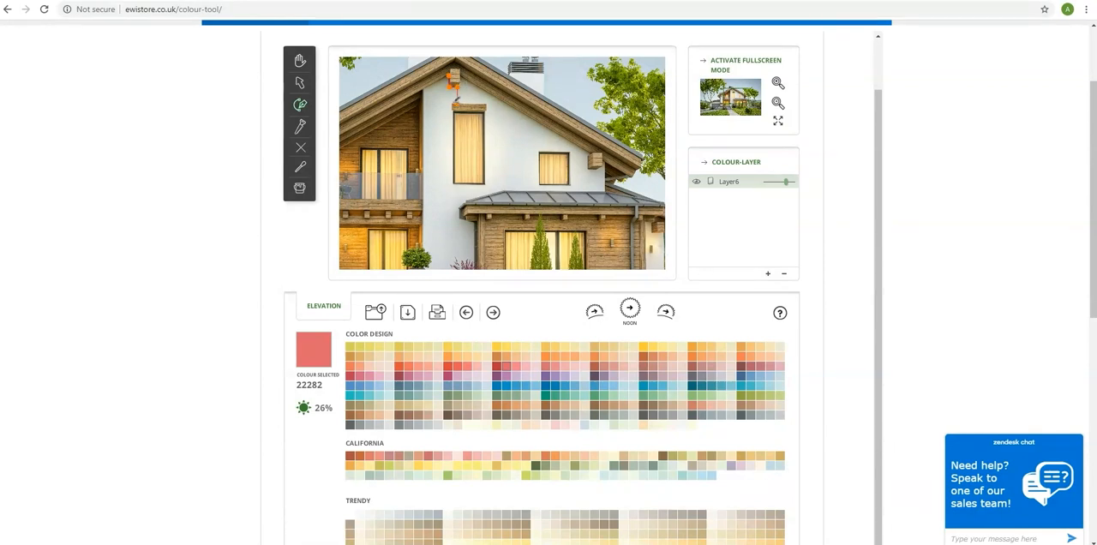
left_click(453, 184)
left_click(461, 185)
left_click(461, 207)
left_click(423, 207)
left_click(423, 89)
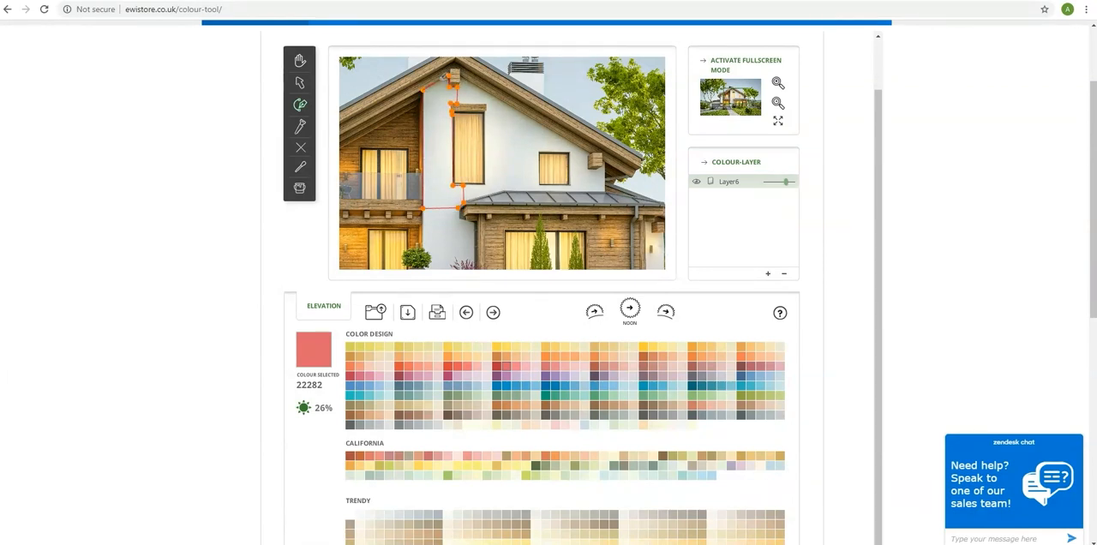
left_click(451, 77)
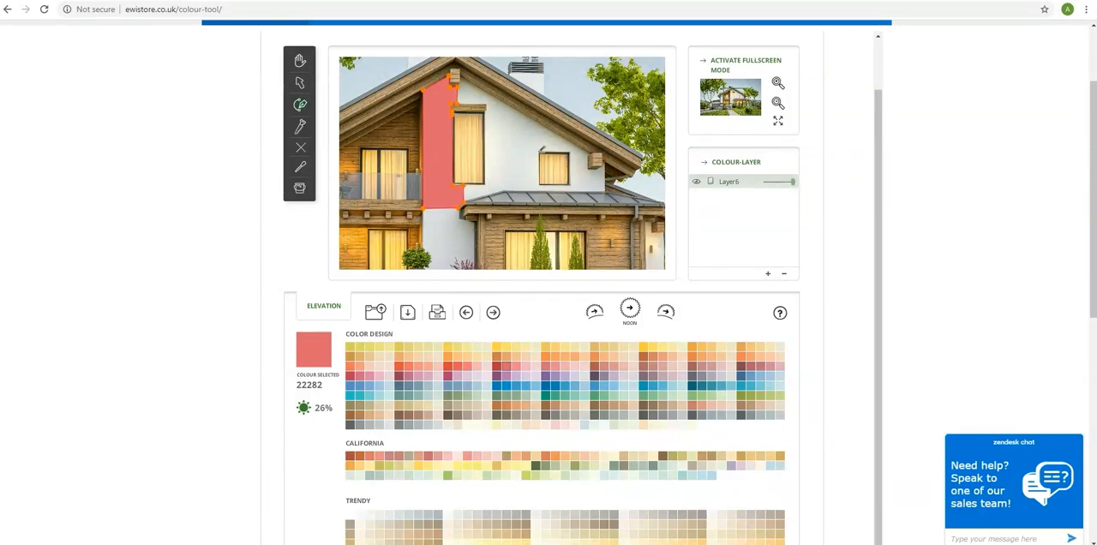
Draw a second layer over the wall above and to the right of both upper windows, following the roof beam, at full opacity.
left_click(459, 77)
left_click(590, 155)
left_click(588, 169)
left_click(598, 168)
left_click(603, 163)
left_click(606, 191)
left_click(570, 191)
left_click(570, 153)
left_click(538, 152)
left_click(486, 148)
left_click(487, 112)
left_click(485, 105)
left_click(458, 104)
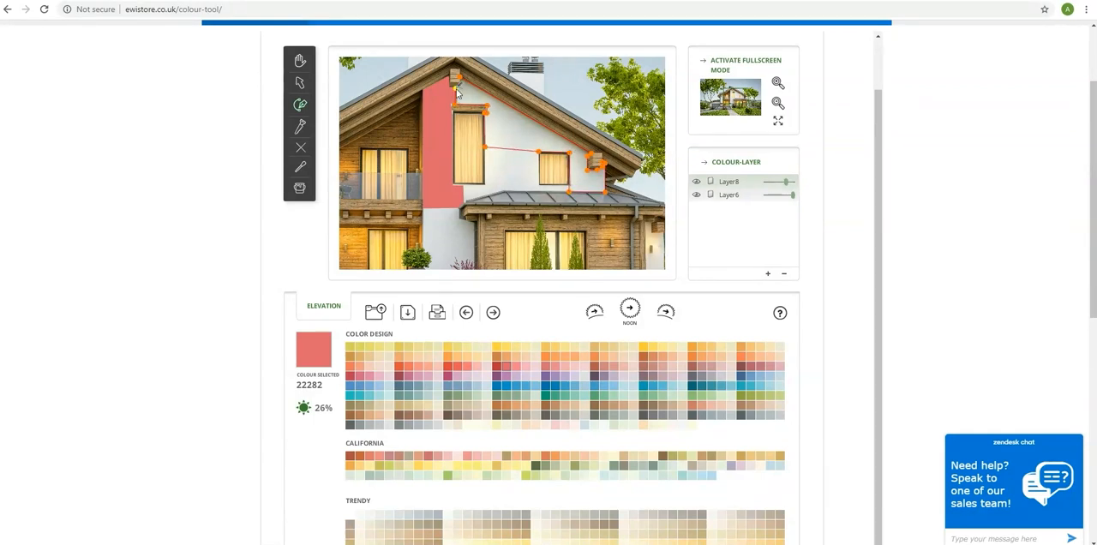
left_click(456, 83)
left_click(459, 77)
left_click_drag(785, 182, 809, 183)
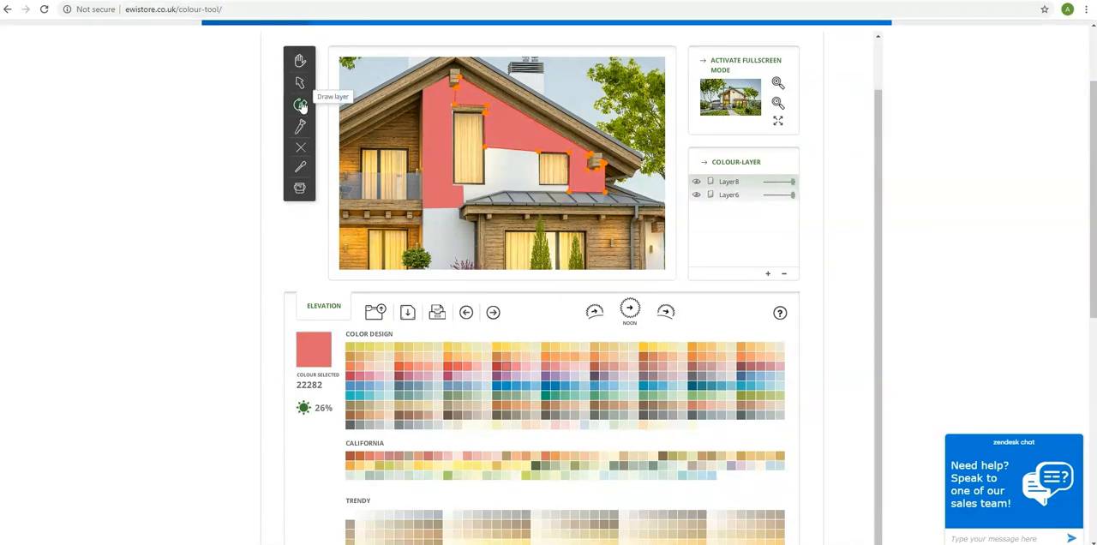
Draw a third layer over the remaining wall between the two upper windows and the porch roof, at full opacity.
left_click(463, 202)
left_click(502, 189)
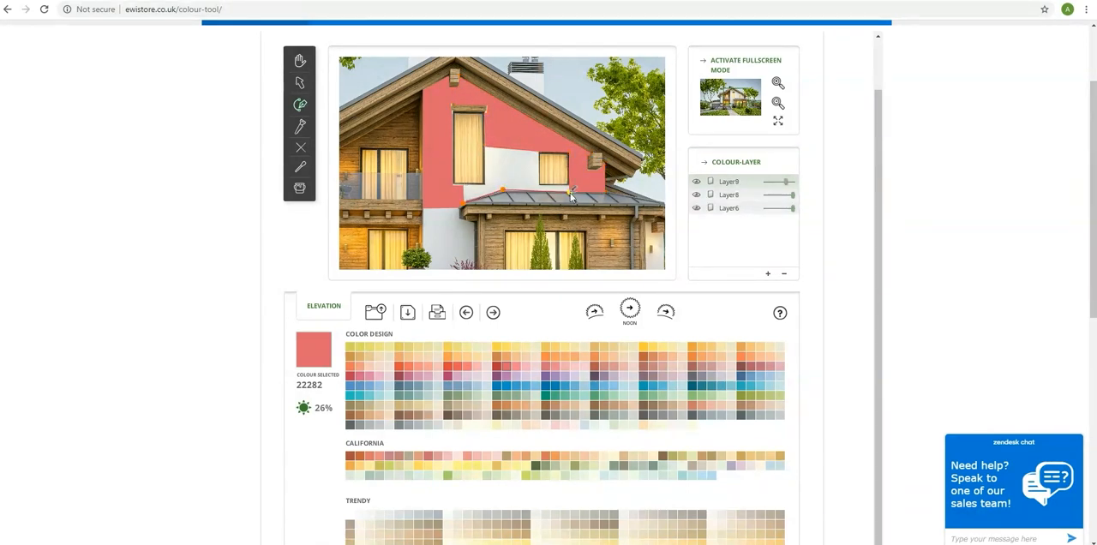
left_click(540, 185)
left_click(539, 152)
left_click(484, 144)
left_click(463, 203)
left_click_drag(786, 182, 793, 182)
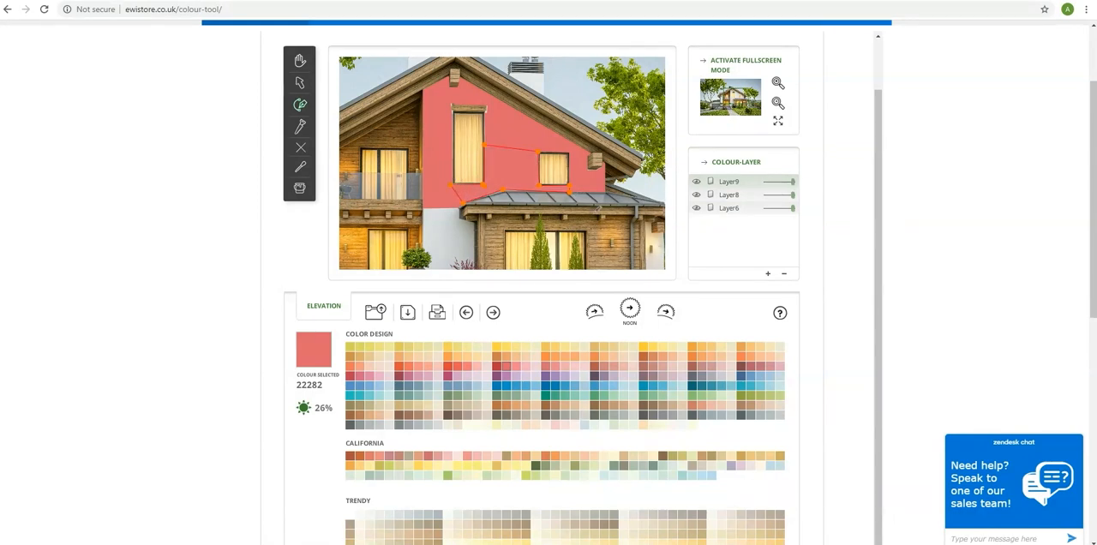
Draw a fully opaque colour layer over the lower wall between the front entrance and the porch, following the plants and stone steps.
left_click(777, 103)
left_click(302, 66)
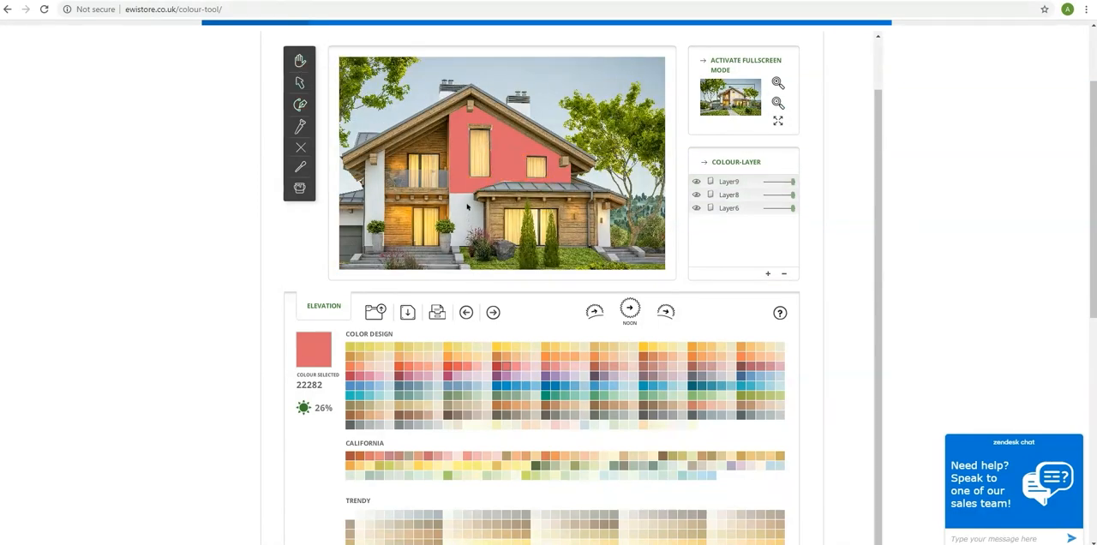
left_click(778, 84)
left_click(779, 85)
left_click_drag(496, 241, 560, 107)
left_click(300, 105)
left_click(448, 97)
left_click(503, 95)
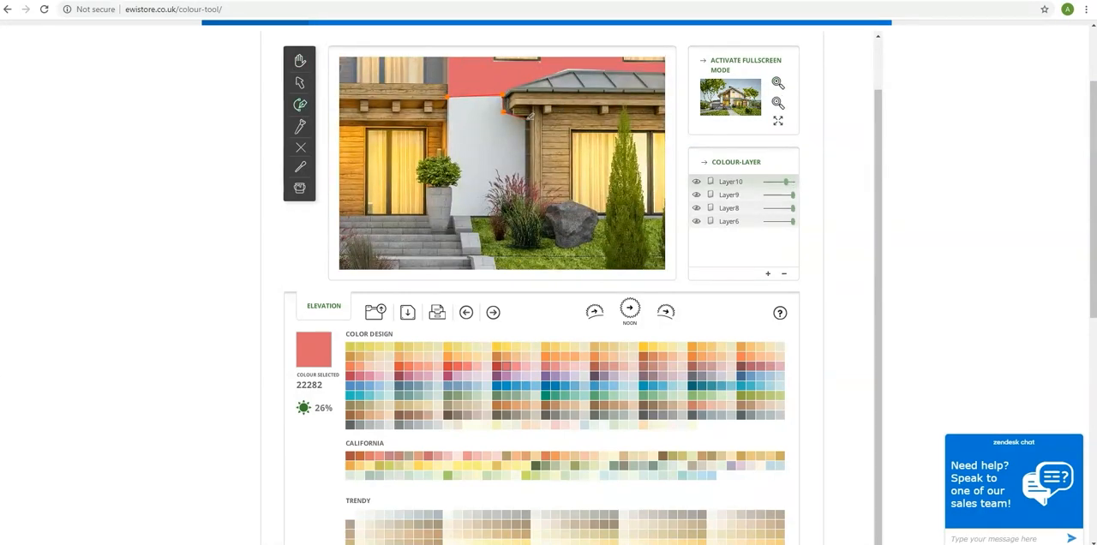
left_click(523, 177)
left_click(521, 190)
left_click(512, 193)
left_click(503, 203)
left_click(496, 216)
left_click(449, 216)
left_click(450, 188)
left_click(459, 178)
left_click(457, 160)
left_click(448, 97)
left_click_drag(786, 181, 798, 182)
Outline a colour layer over the tall wall strip left of the balcony, leaving out the beam end and the potted plant.
left_click(779, 103)
left_click(778, 103)
left_click_drag(877, 144, 877, 118)
left_click(302, 94)
left_click_drag(418, 144, 637, 160)
left_click(778, 114)
left_click(778, 114)
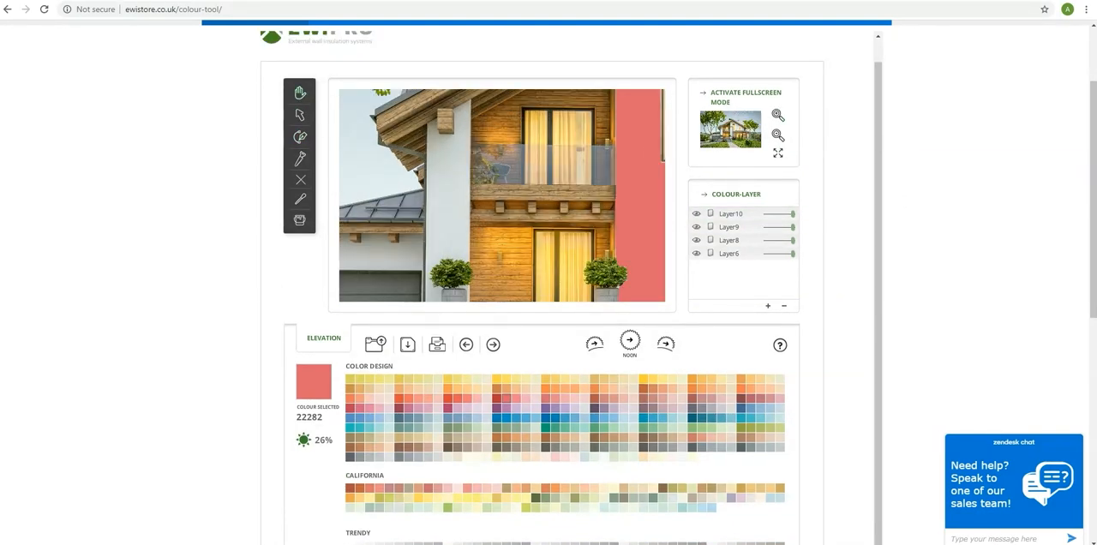
left_click(778, 134)
left_click(300, 137)
left_click(469, 138)
left_click(481, 131)
left_click(479, 278)
left_click(478, 258)
left_click(481, 248)
left_click(479, 237)
left_click(468, 240)
left_click(459, 242)
left_click(456, 249)
left_click(452, 276)
left_click(453, 148)
left_click(459, 154)
left_click(469, 155)
left_click(469, 138)
Fill the wall strip left of the balcony with colour 22278 and raise its layer to full opacity.
left_click(565, 427)
left_click(300, 220)
left_click(473, 194)
left_click(497, 399)
left_click(472, 207)
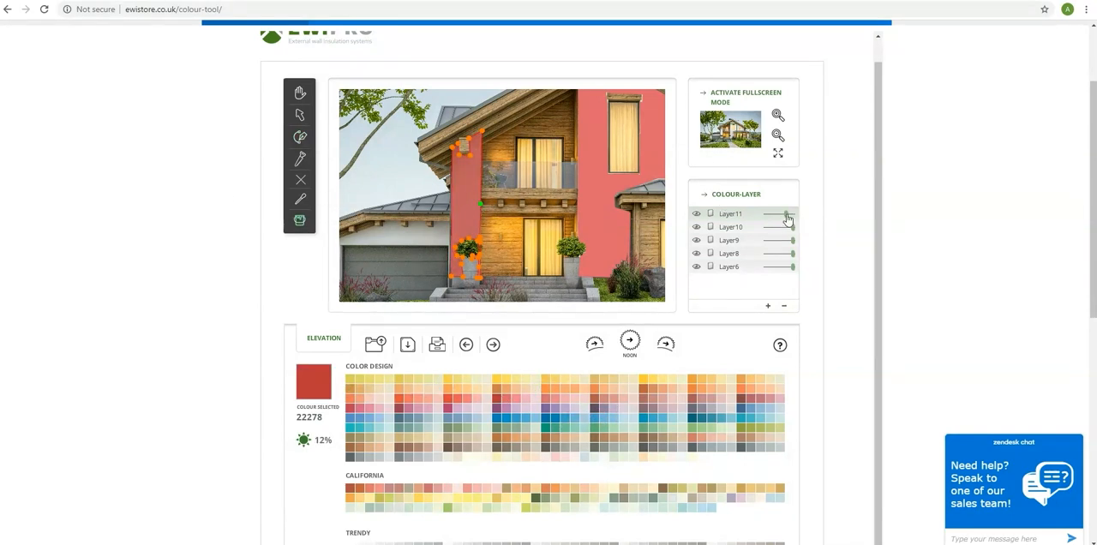
left_click_drag(788, 216, 796, 216)
Adjust the lower left corner point of the balcony-side strip's colour layer to meet the wall edge.
left_click(301, 116)
left_click(778, 136)
left_click(779, 116)
left_click(778, 116)
left_click(778, 115)
left_click(778, 136)
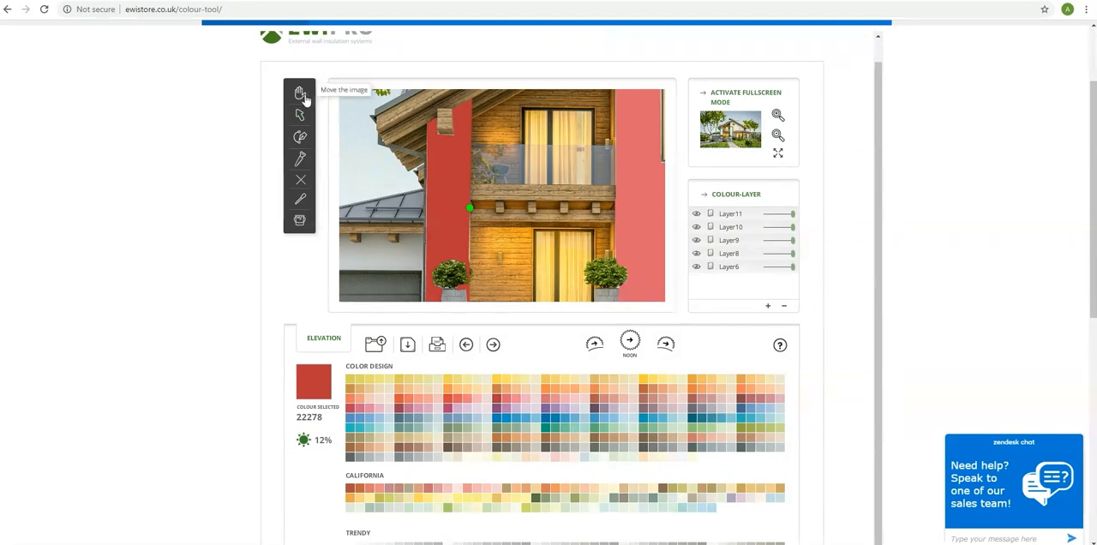
left_click(303, 94)
left_click_drag(476, 225, 477, 191)
left_click(300, 115)
left_click(448, 188)
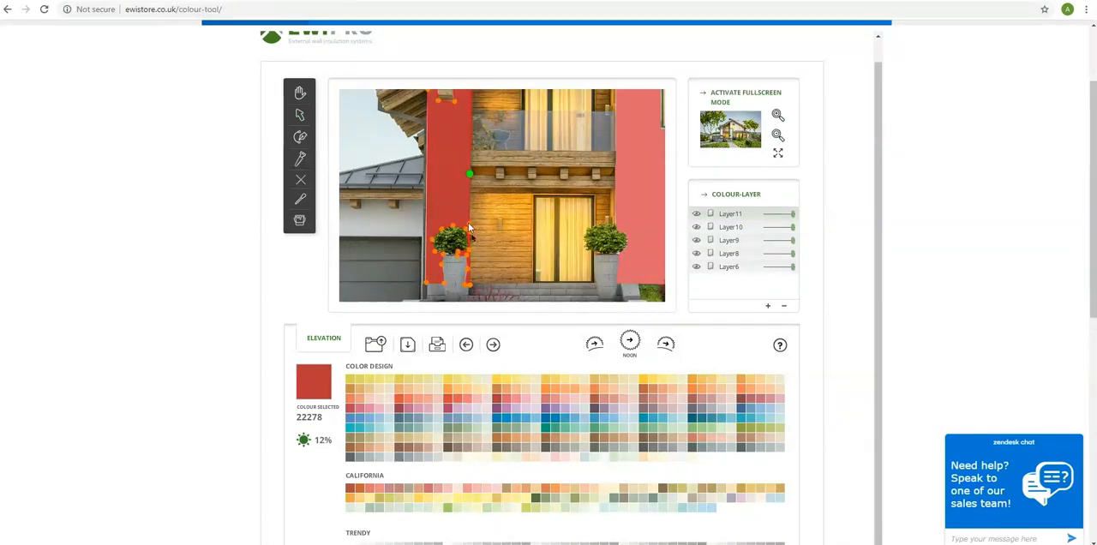
left_click_drag(426, 286, 424, 285)
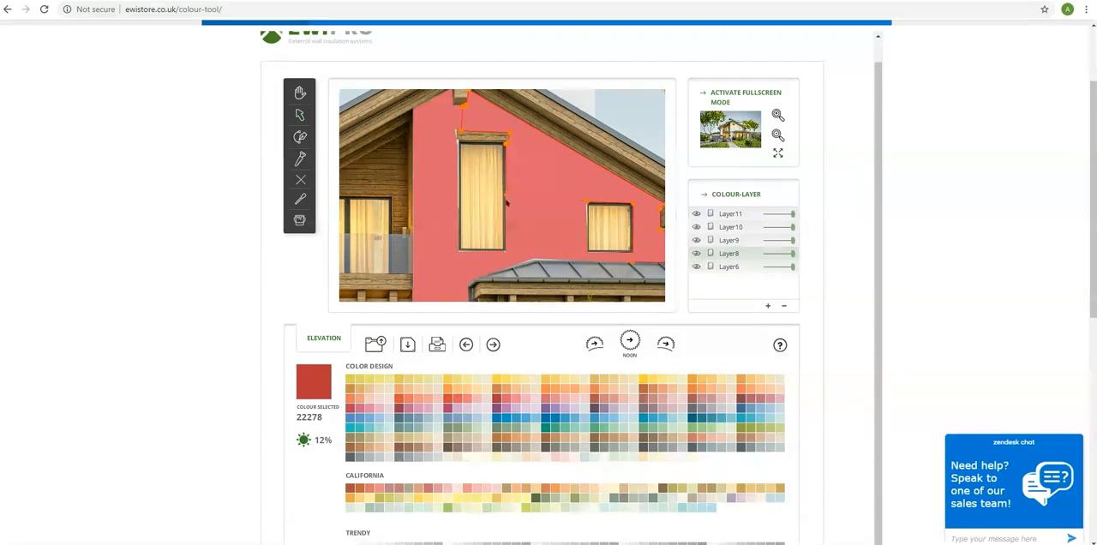
Examine the outlines of the gable wall's colour layers around the windows and out to the roof overhang.
left_click(455, 199)
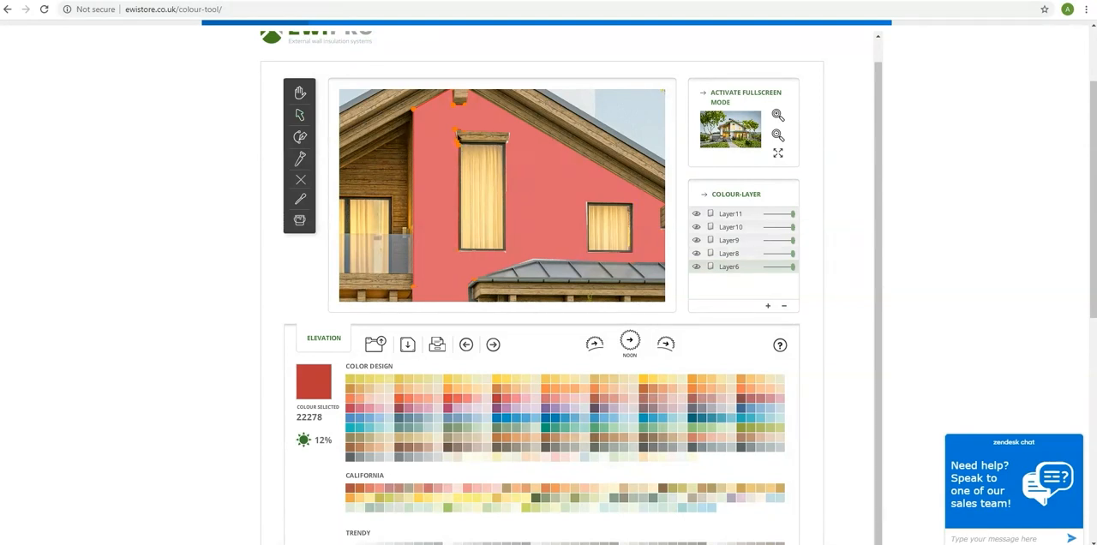
left_click(510, 136)
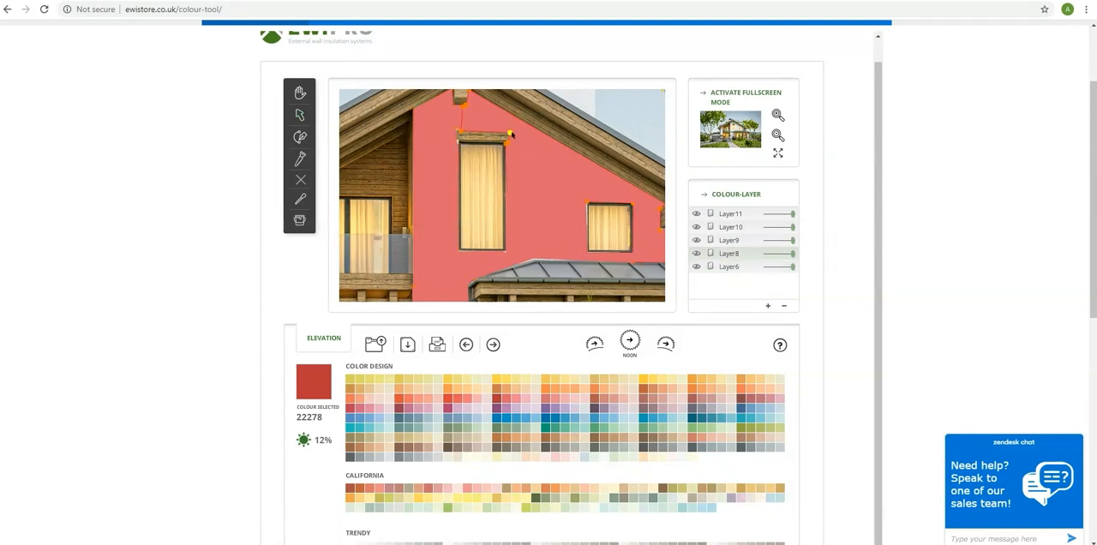
left_click(459, 146)
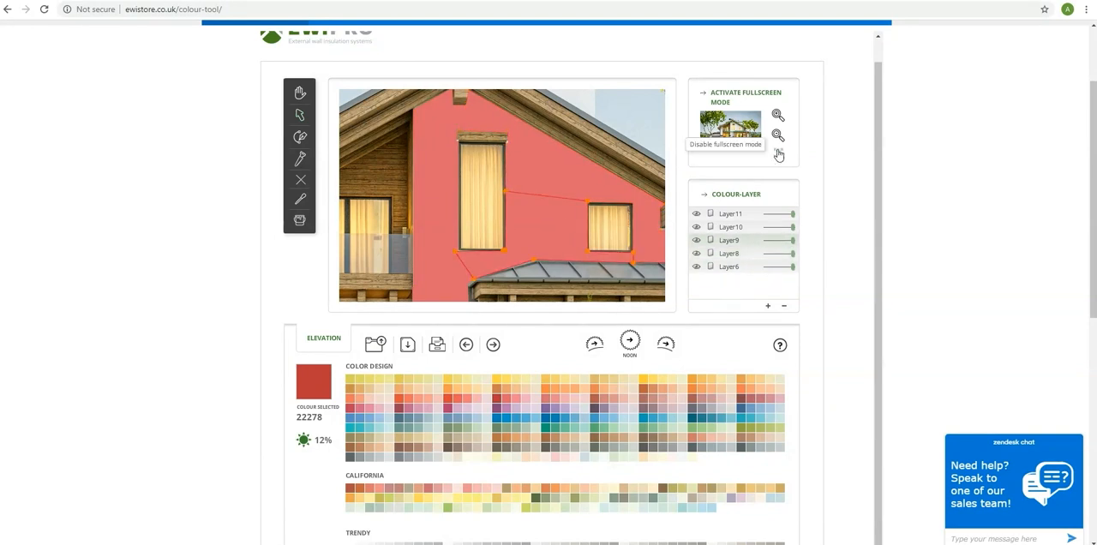
left_click(779, 114)
left_click_drag(464, 289, 399, 223)
left_click_drag(375, 126, 395, 194)
left_click(300, 94)
left_click_drag(513, 186, 325, 127)
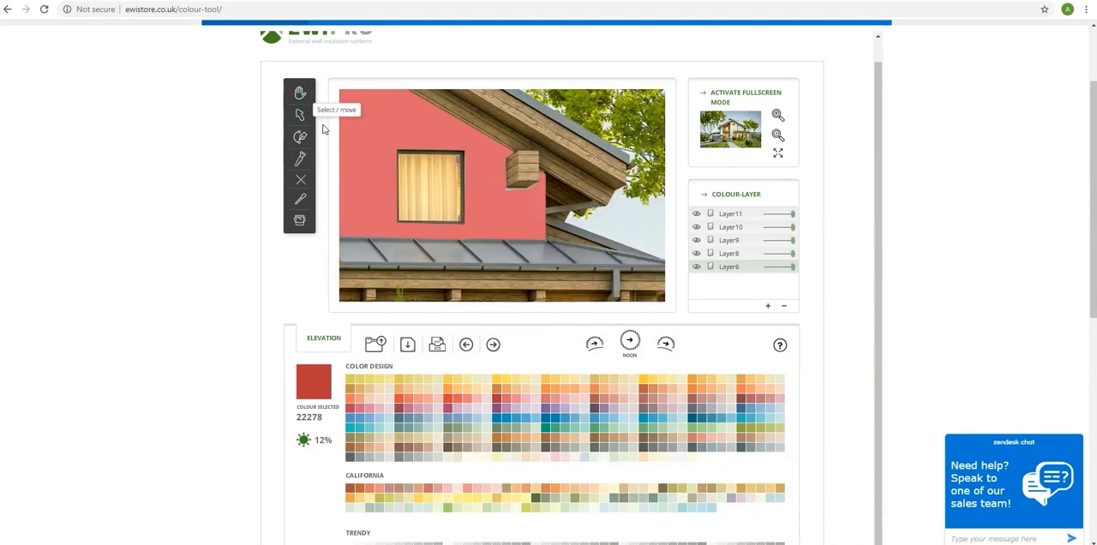
Draw a fully opaque colour layer over the narrow end wall to the right of the porch, cutting around the beam end.
left_click(779, 135)
left_click(778, 115)
left_click(779, 115)
left_click_drag(515, 248, 313, 147)
left_click(300, 137)
left_click(459, 167)
left_click(472, 167)
left_click(469, 183)
left_click(486, 181)
left_click(488, 265)
left_click(464, 266)
left_click(459, 167)
left_click_drag(786, 214, 798, 214)
left_click(300, 114)
left_click(779, 115)
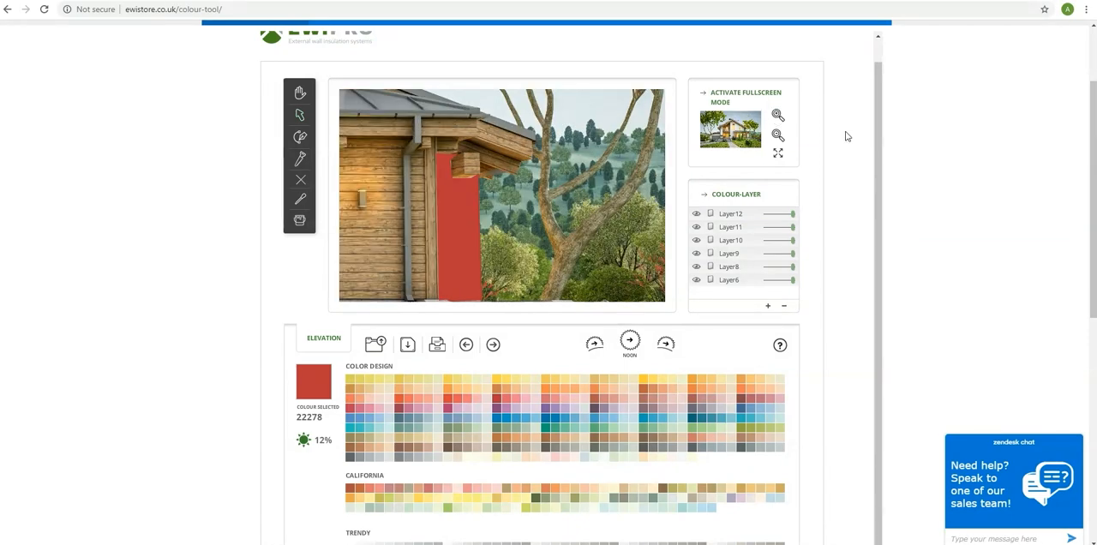
Draw a fully opaque colour layer over the garage wall around the door, following the roof beams and the tree trunk.
scroll(497, 177, "up", 5)
left_click_drag(498, 177, 610, 147)
left_click(300, 137)
left_click(373, 256)
left_click(405, 256)
left_click(409, 161)
left_click(652, 160)
left_click(653, 232)
left_click(656, 107)
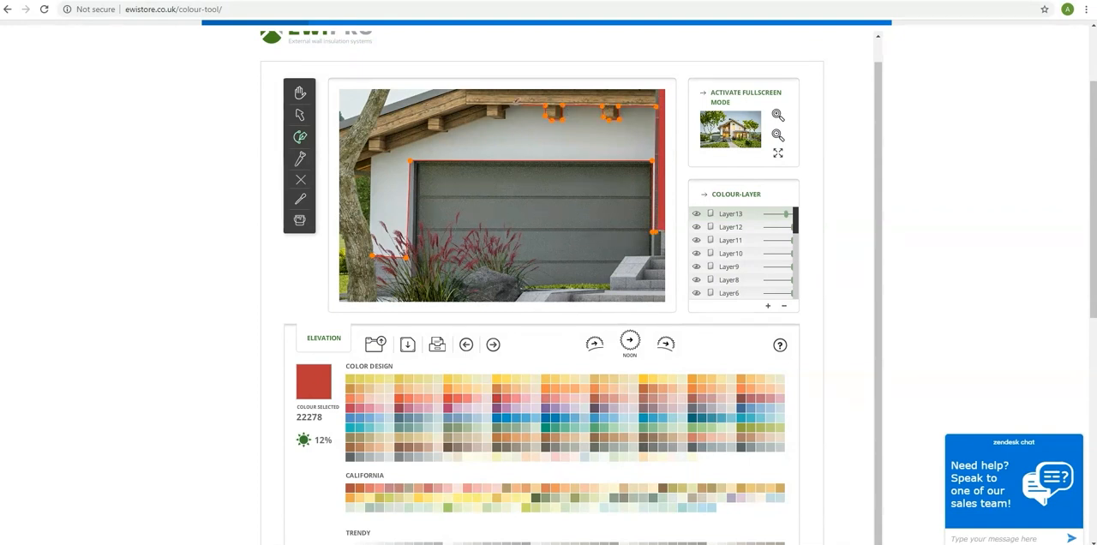
left_click(488, 117)
left_click(447, 131)
left_click(440, 132)
left_click(389, 150)
left_click(382, 152)
left_click(371, 157)
left_click(369, 229)
left_click(373, 255)
left_click_drag(787, 214, 796, 214)
left_click(300, 115)
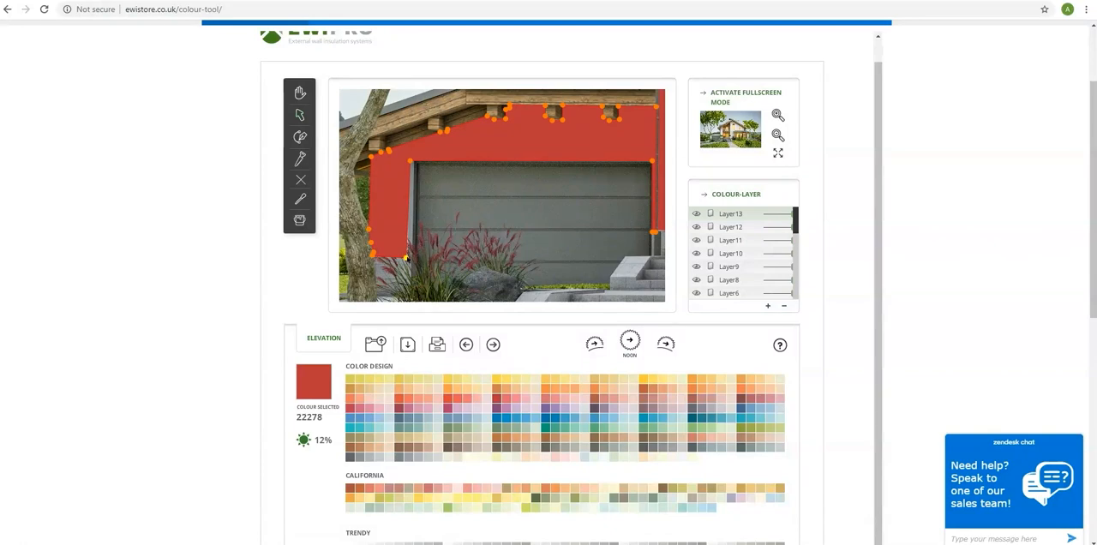
Recolour the garage wall layer with colour 22282.
left_click(778, 135)
left_click(777, 135)
left_click(777, 135)
left_click(300, 220)
left_click(403, 237)
left_click(505, 399)
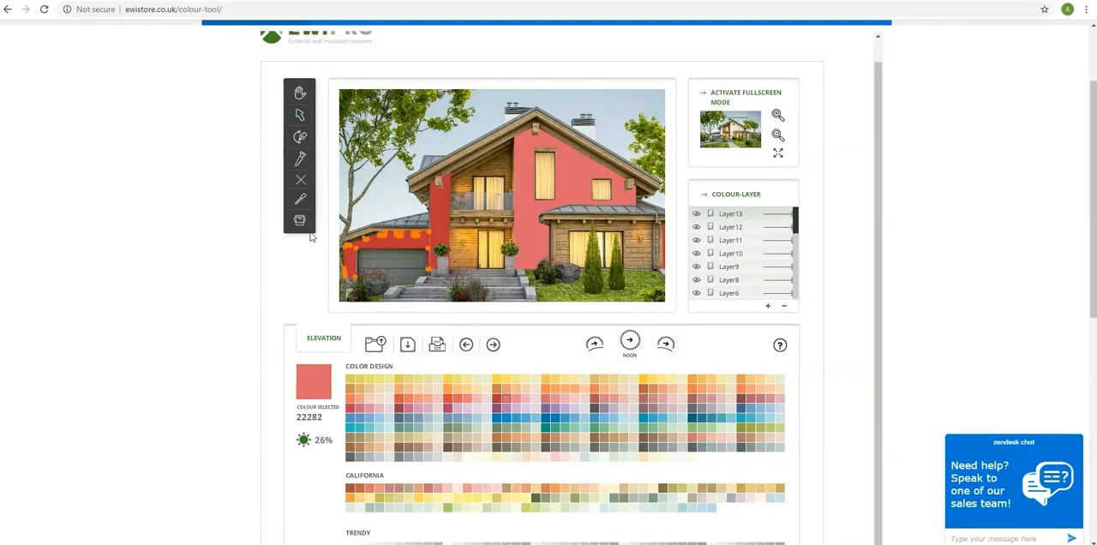
left_click(403, 237)
Draw colour layers over the white walls of both chimneys and fill them with the dark red.
left_click(777, 139)
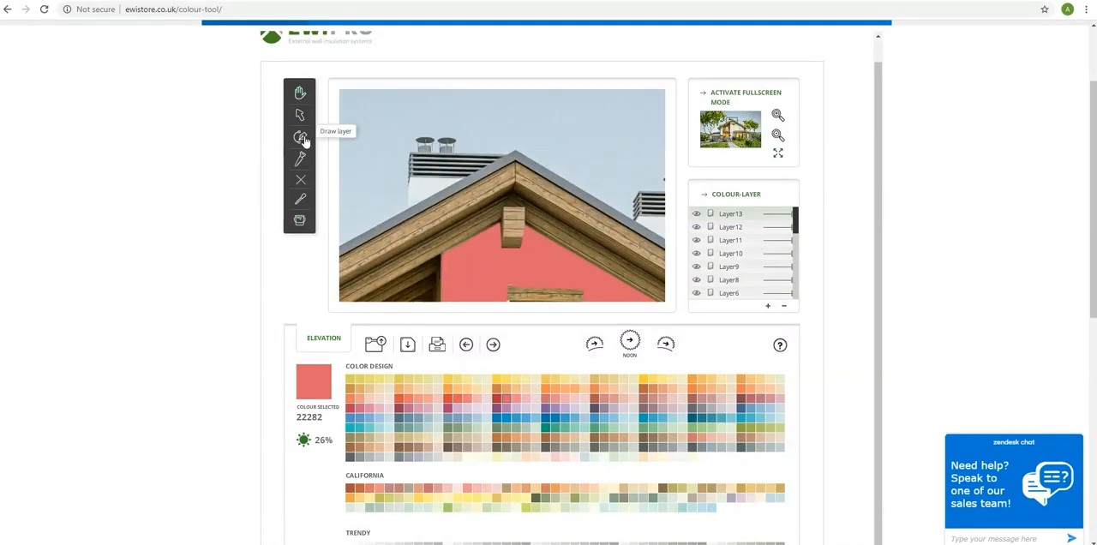
left_click(301, 136)
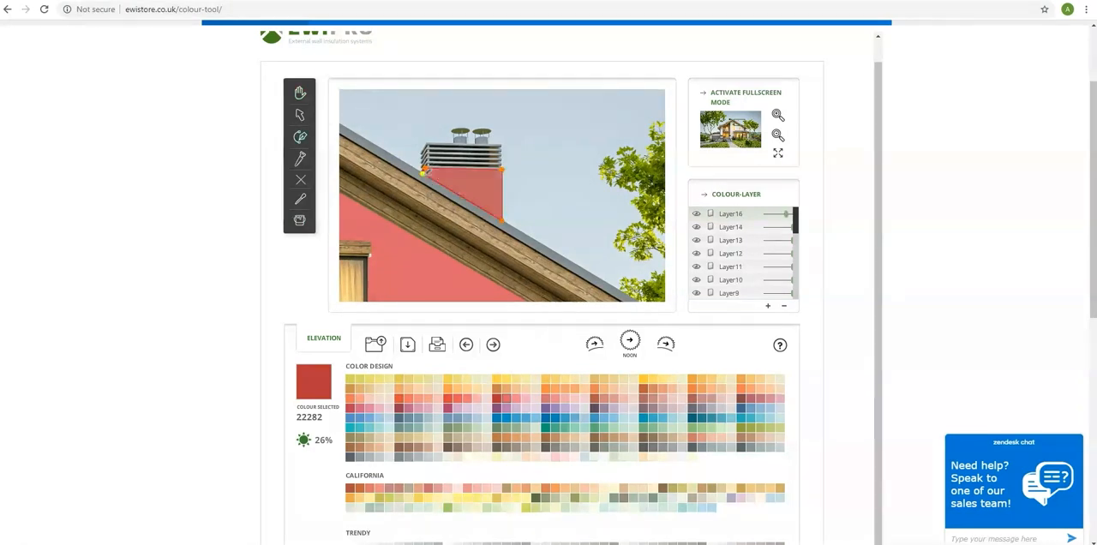
left_click(422, 171)
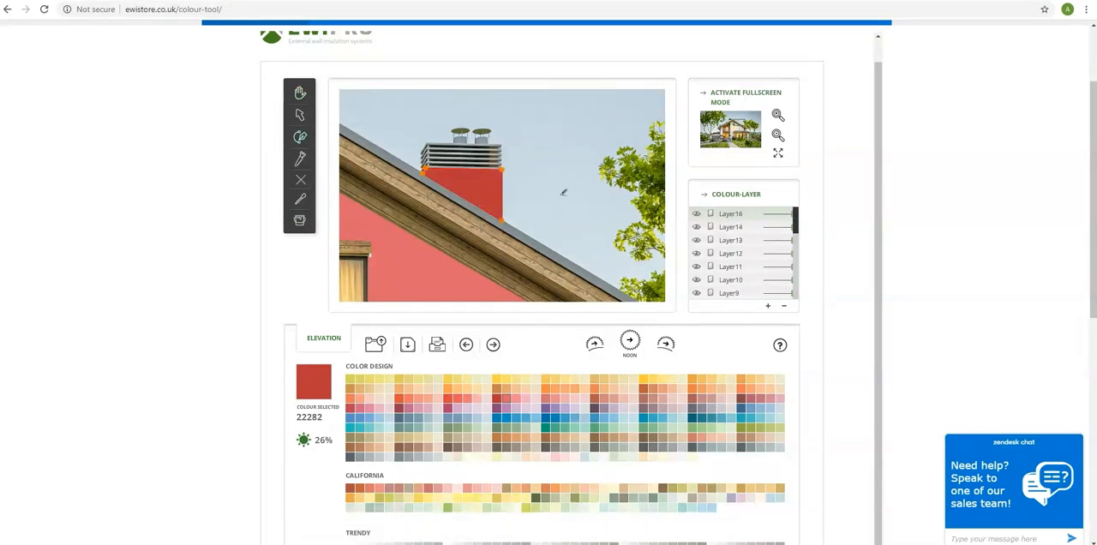
left_click(778, 136)
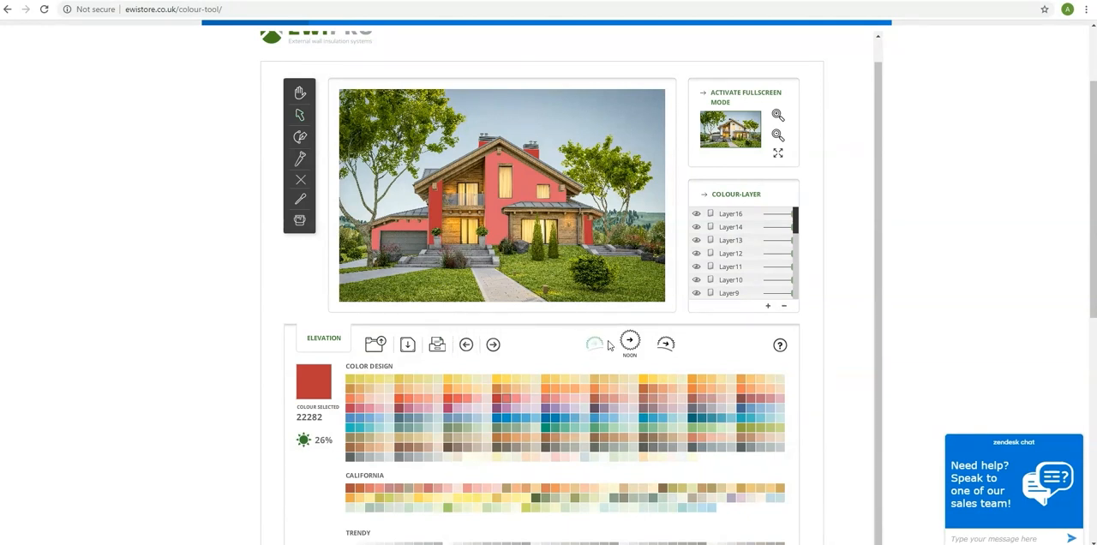
Preview the coloured house in evening and morning light and return the lighting to noon.
left_click(658, 345)
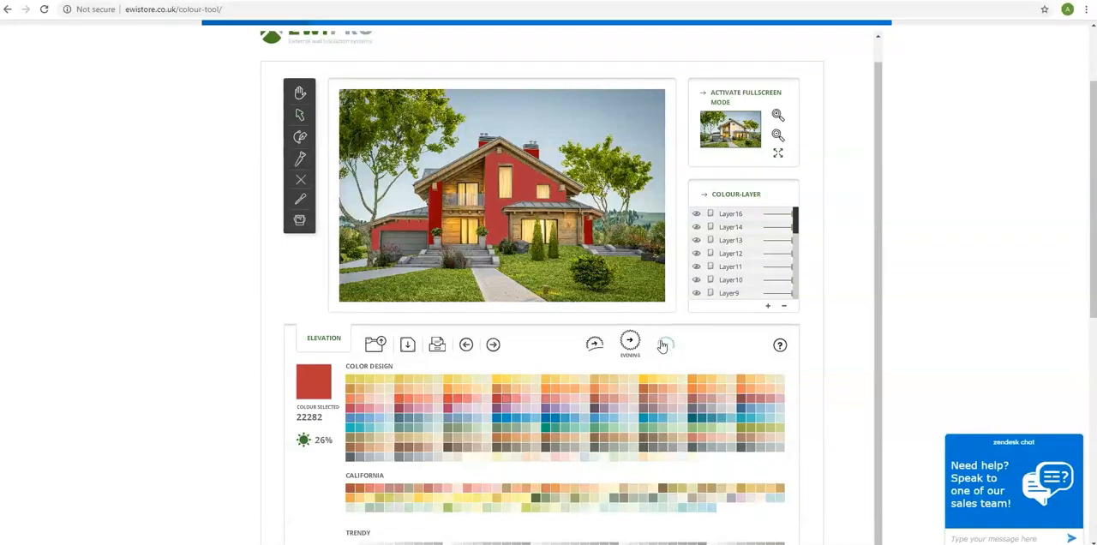
left_click(663, 345)
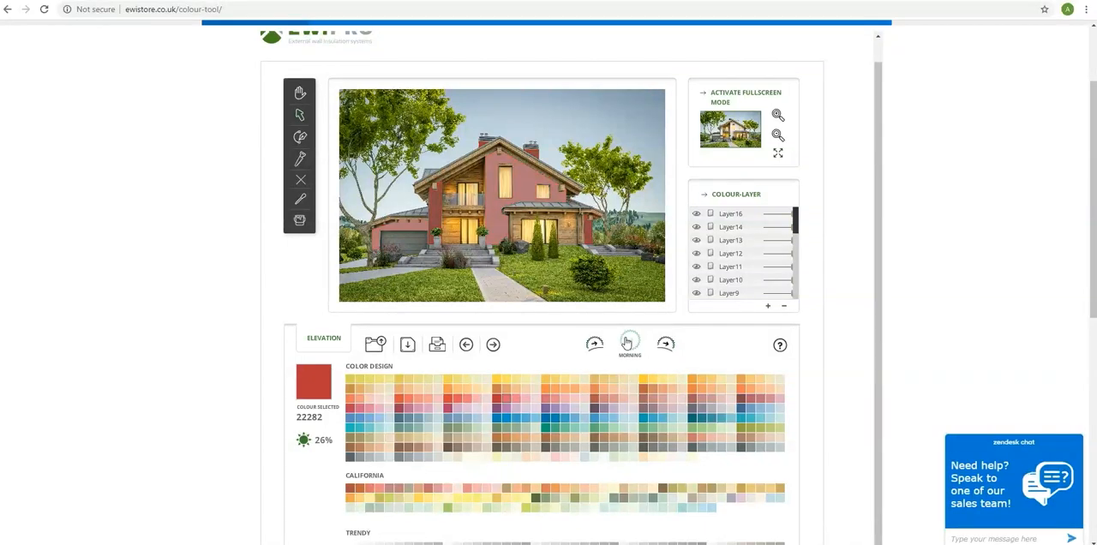
left_click(599, 346)
left_click(665, 346)
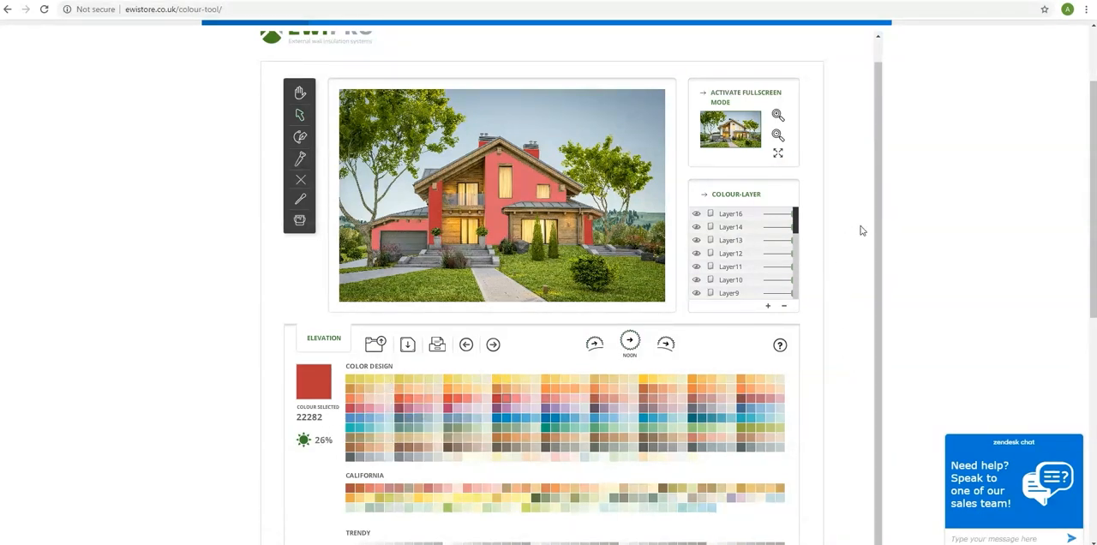
left_click_drag(874, 227, 876, 295)
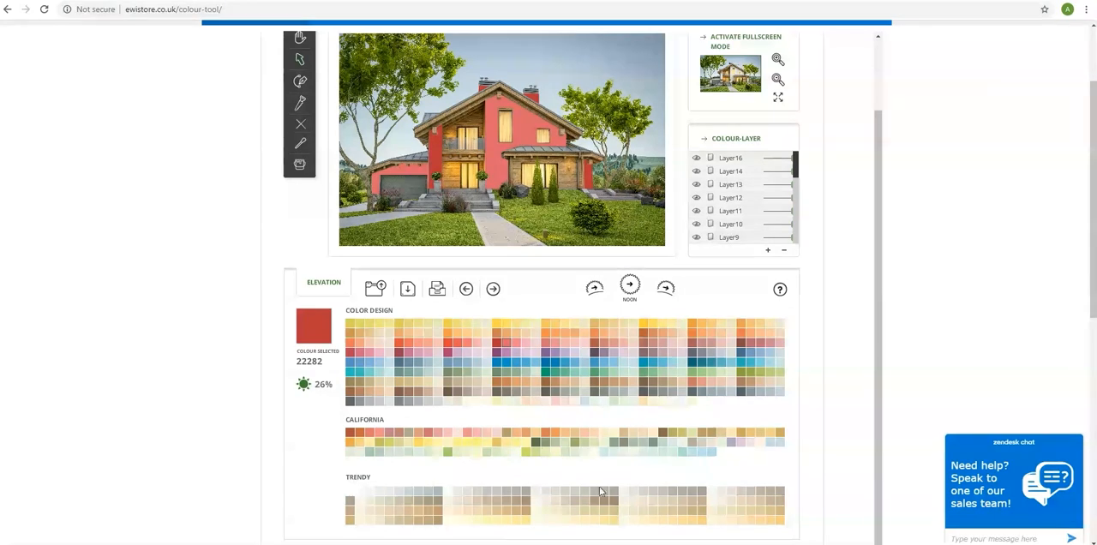
left_click_drag(882, 372, 879, 281)
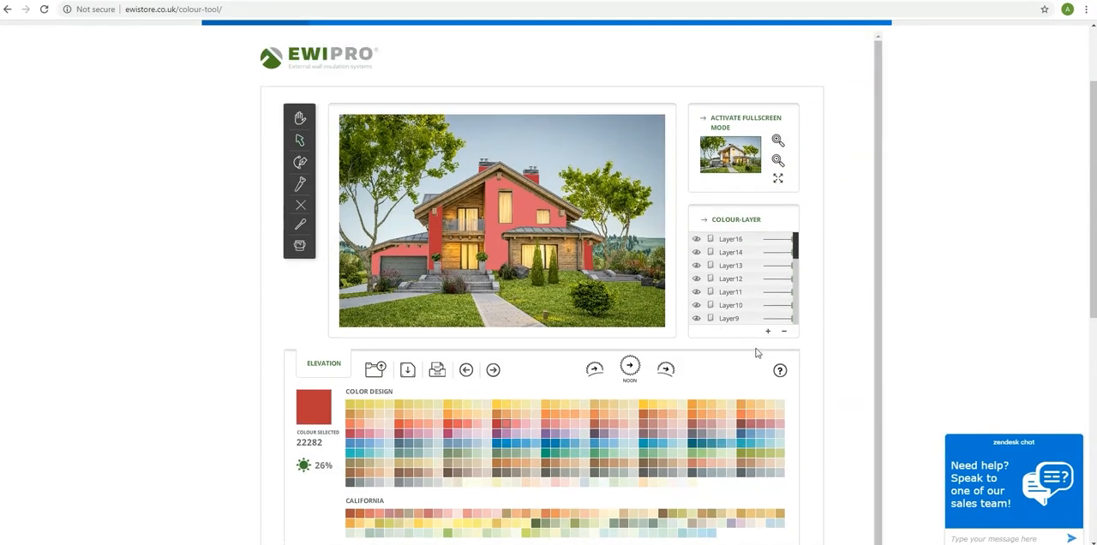